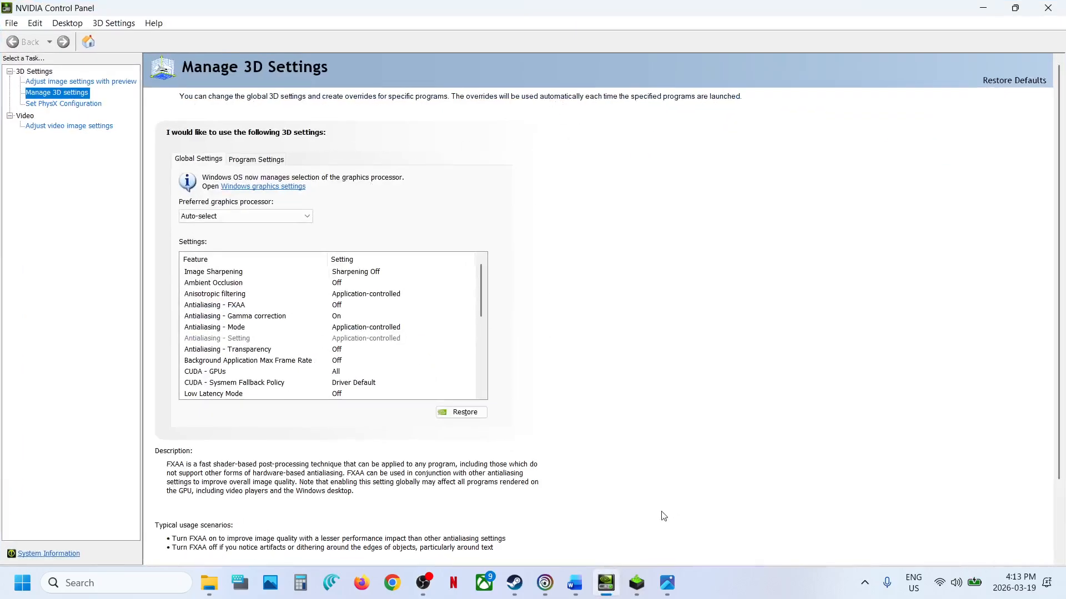
- View the saved Nvidia Display mode image in Photos, and switch to Word to show Step 2 on rolling back the graphics driver
mouse_move(668, 575)
click(594, 511)
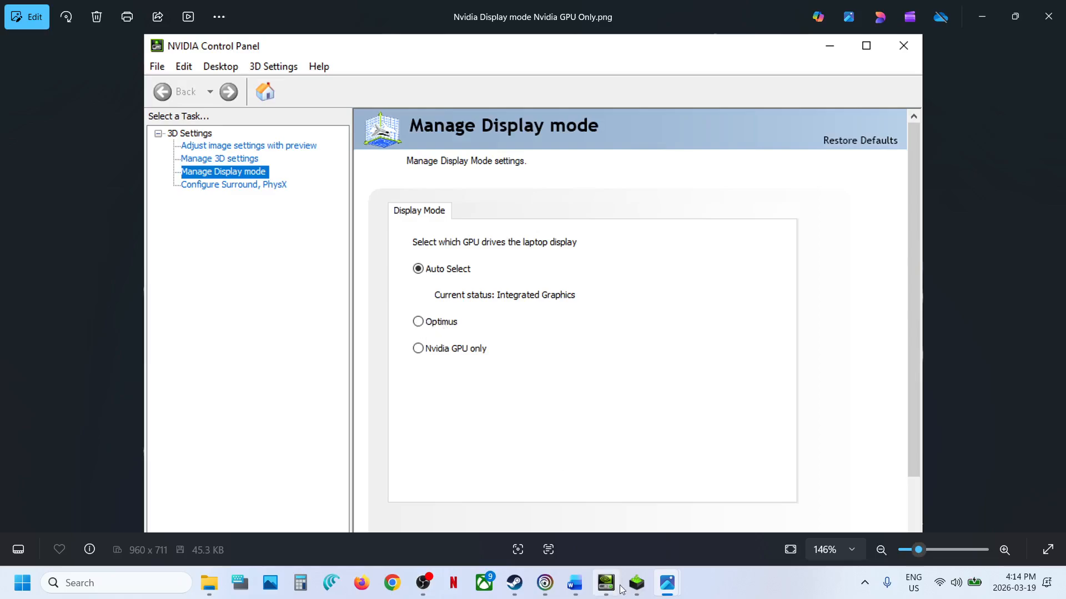
click(577, 592)
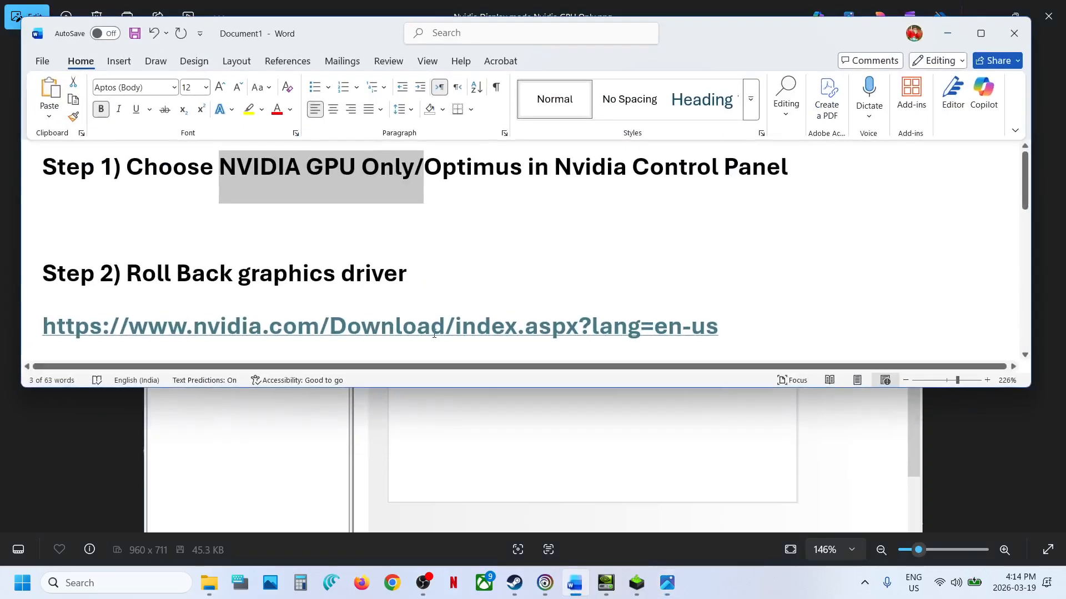
scroll(433, 333, down, 2)
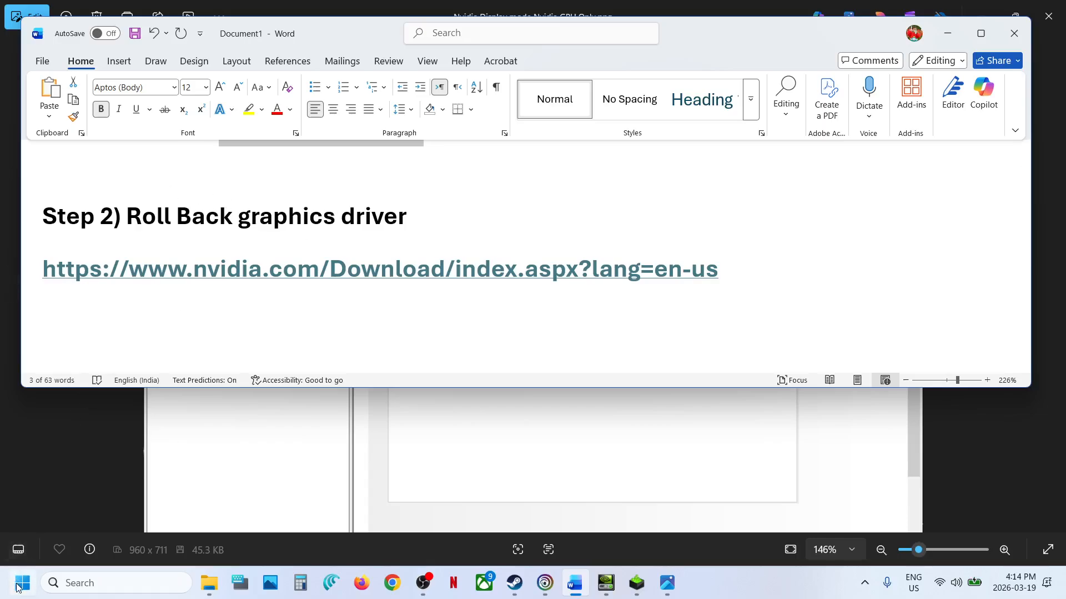
- View the driver properties of the NVIDIA GeForce RTX 3050 Laptop GPU in Device Manager for the roll back option, and close Device Manager
right_click(18, 588)
click(65, 278)
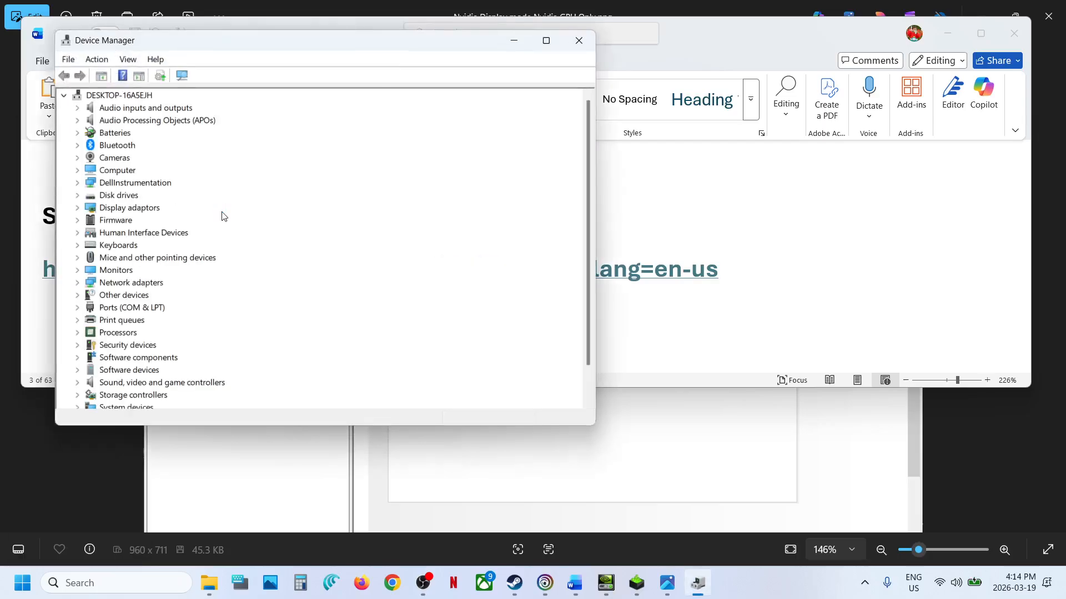
click(78, 209)
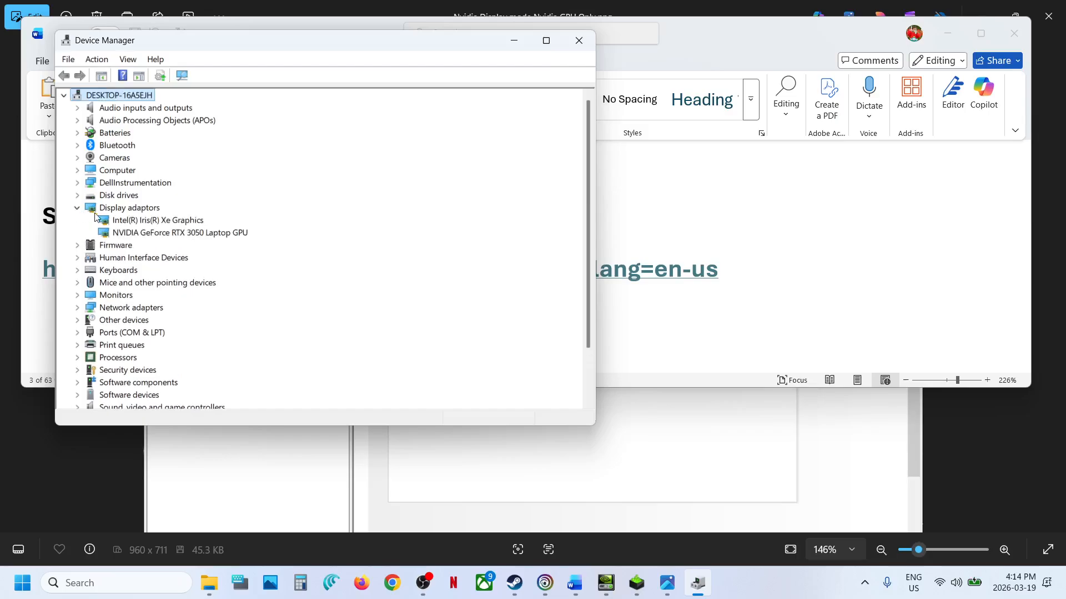
click(151, 233)
right_click(156, 234)
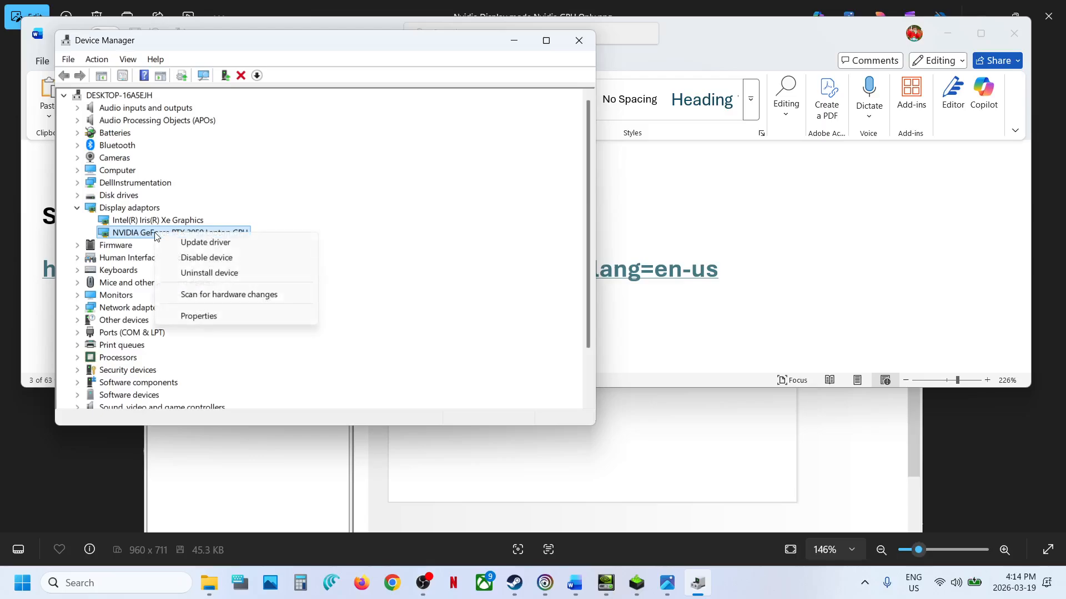
click(198, 316)
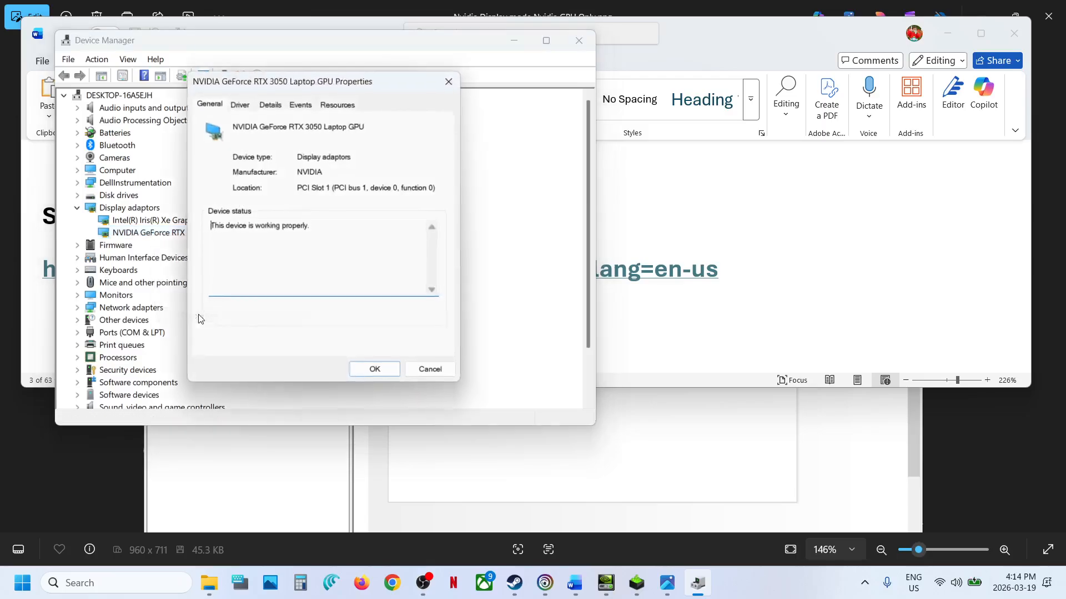
click(241, 106)
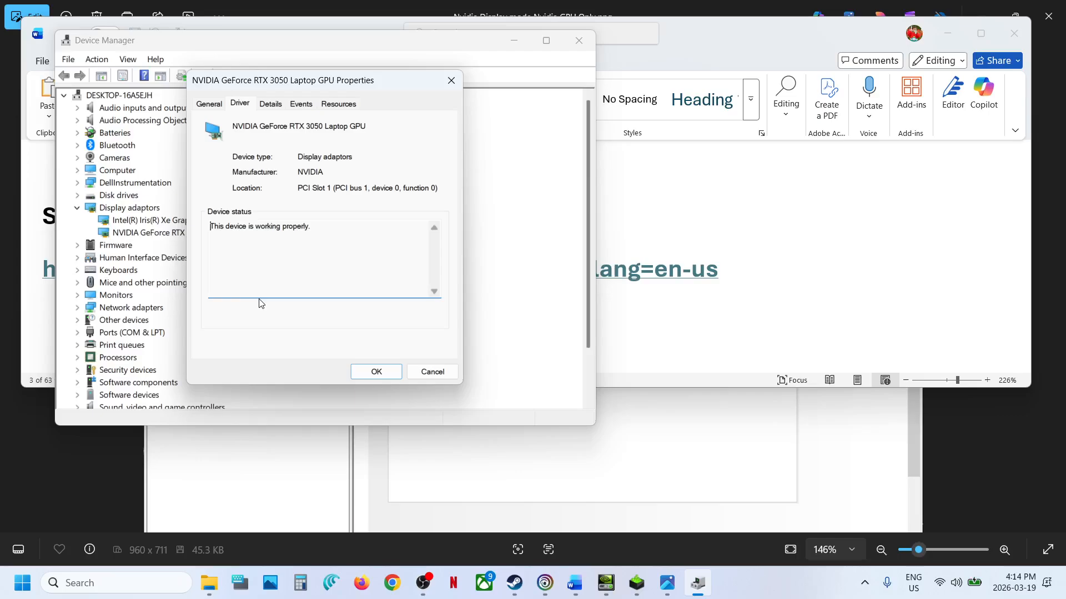
click(243, 100)
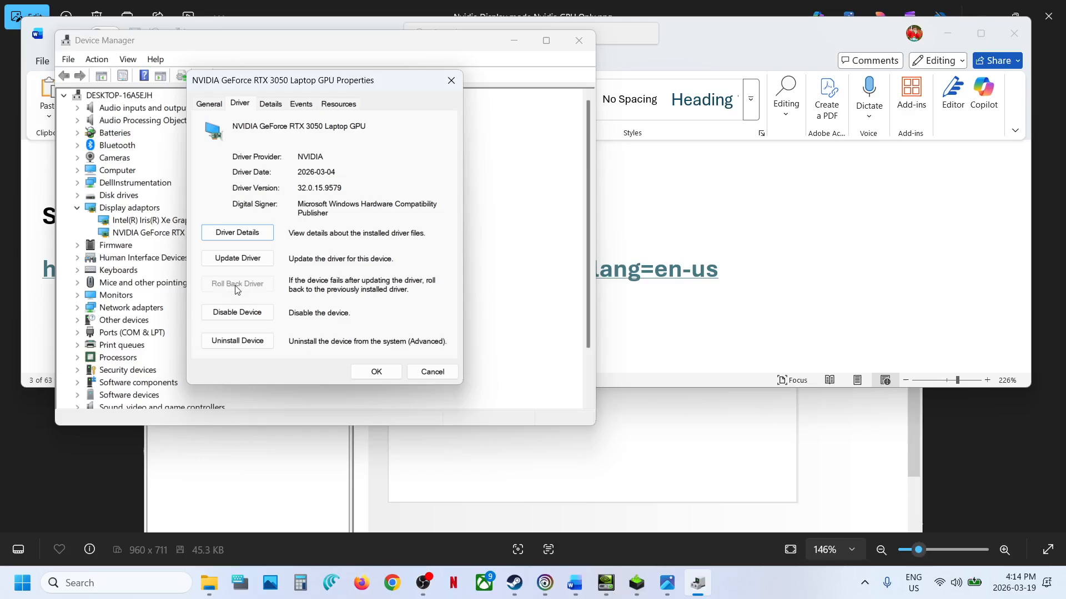
click(395, 371)
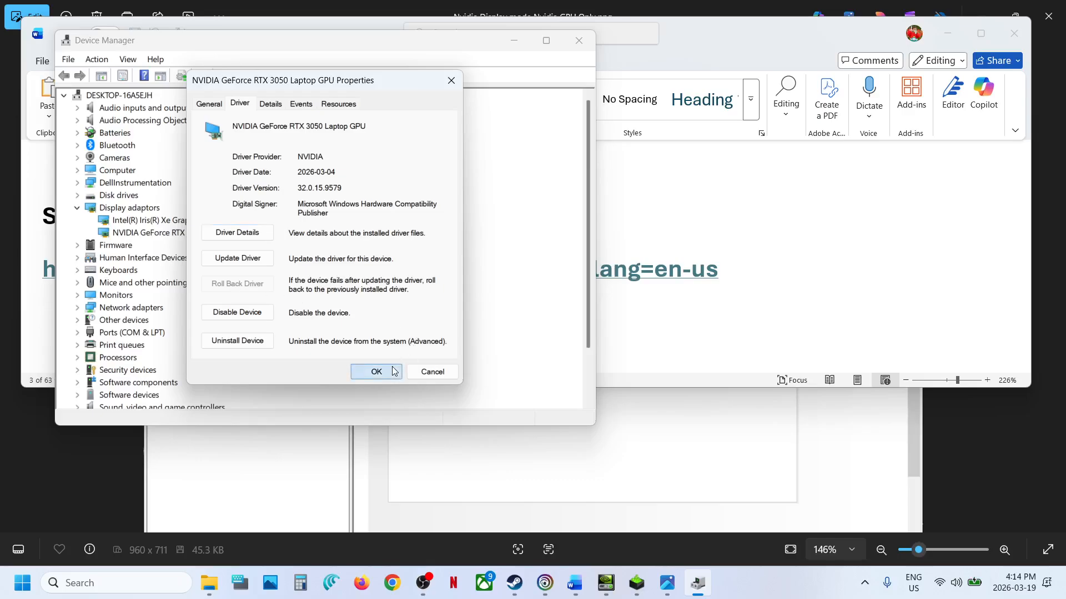
click(579, 40)
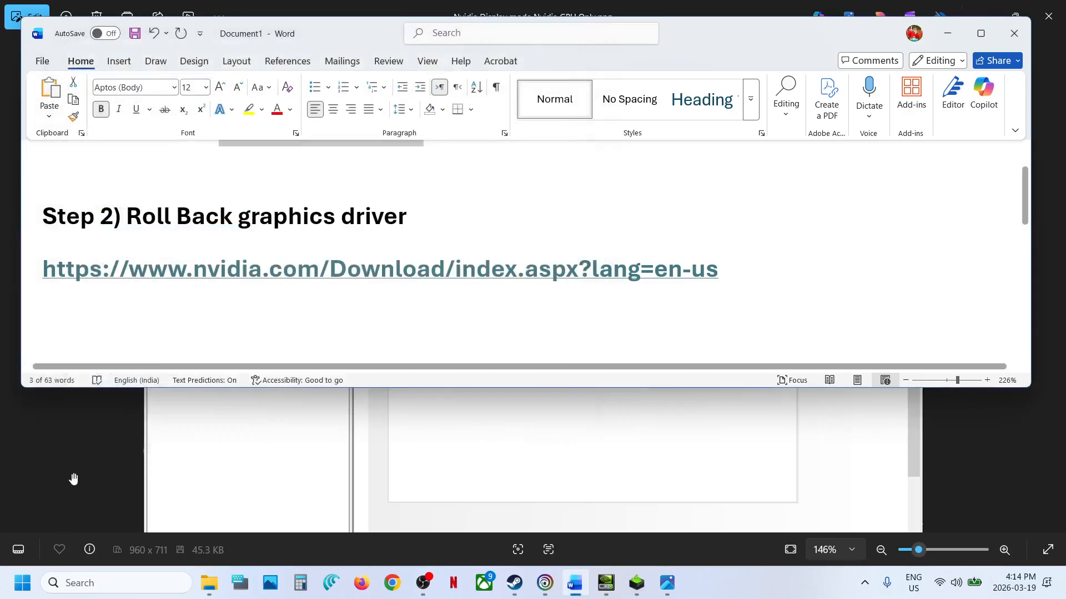
- View the computer's power options and return to the Word document without choosing one
click(22, 582)
click(404, 534)
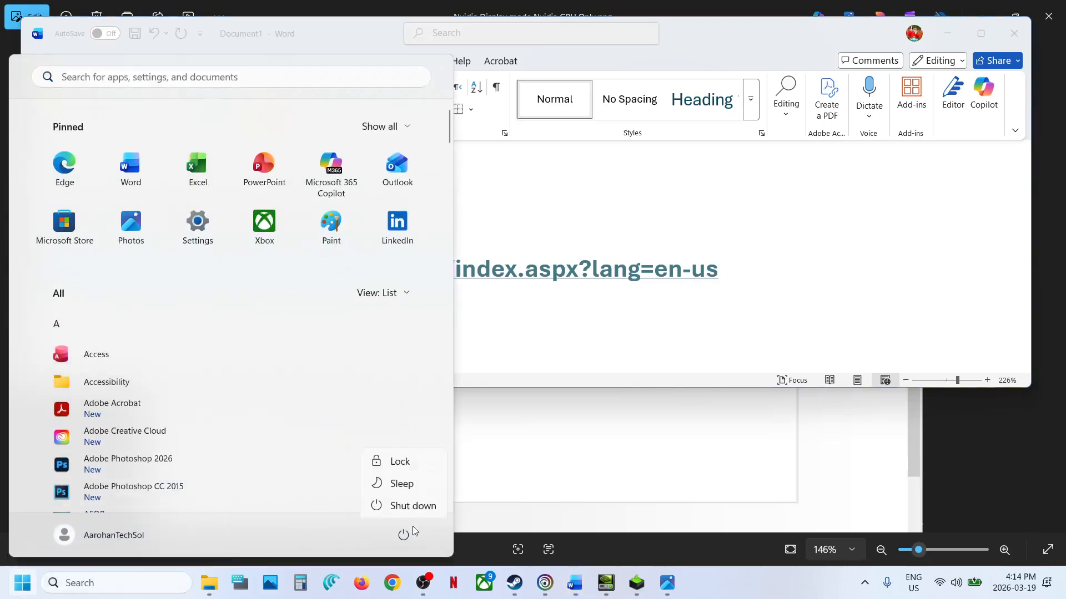
click(404, 534)
click(674, 272)
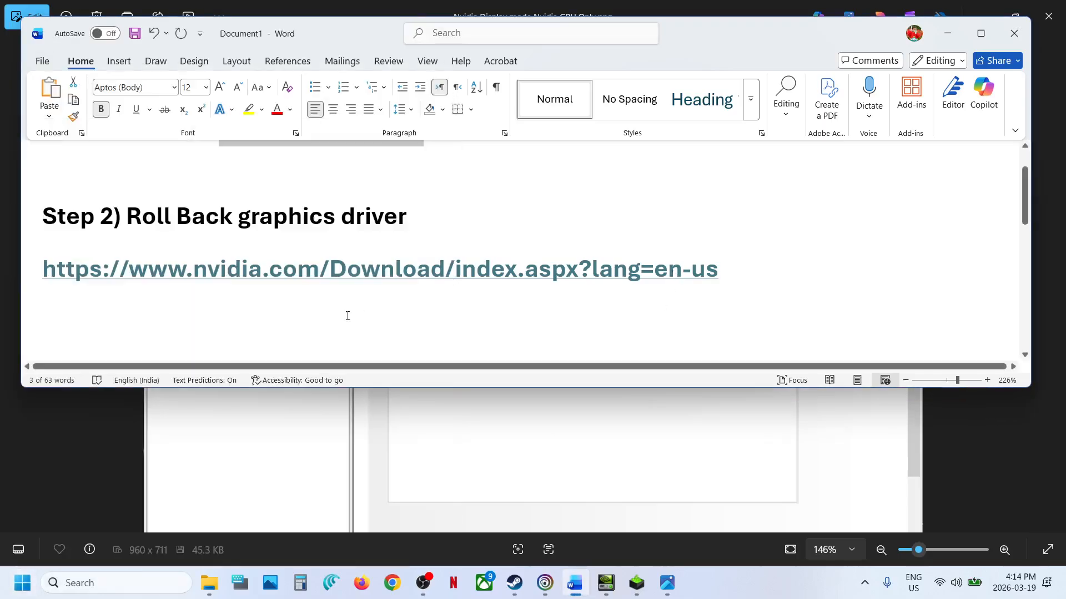
- Follow the NVIDIA download link, find Windows 11 drivers for the GeForce RTX 3050 Laptop GPU and expand the list of more versions
ctrl+click(319, 267)
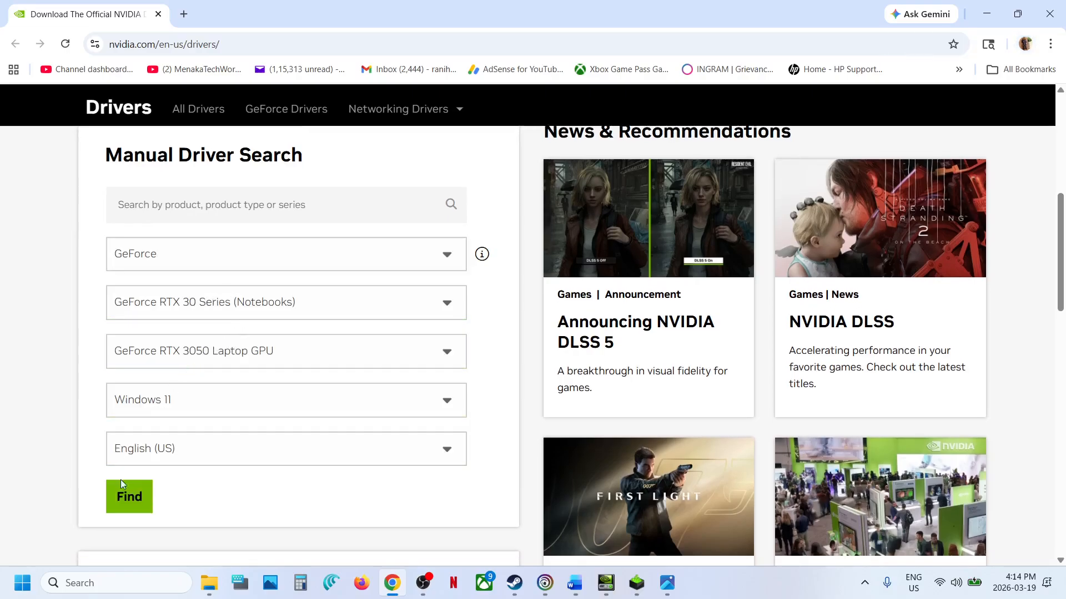
click(125, 496)
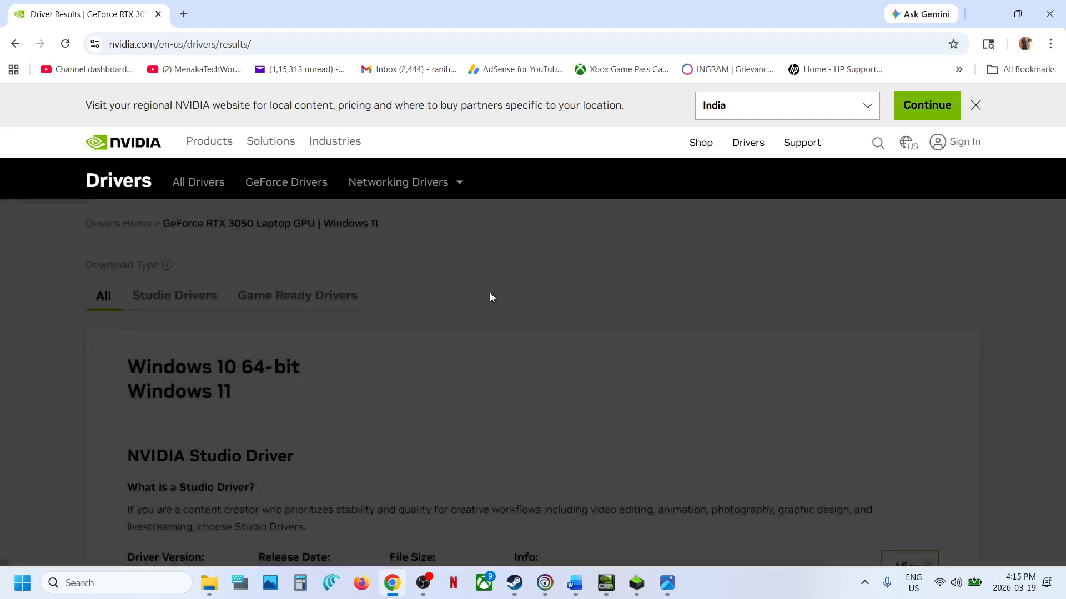
scroll(389, 355, down, 2)
scroll(390, 355, down, 4)
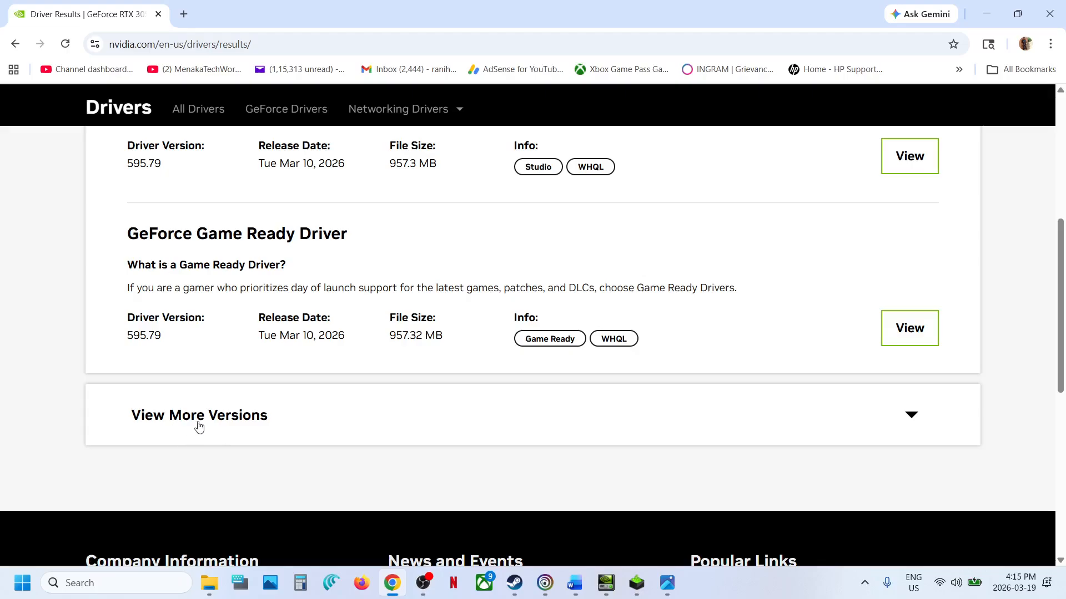
click(198, 426)
scroll(199, 425, down, 5)
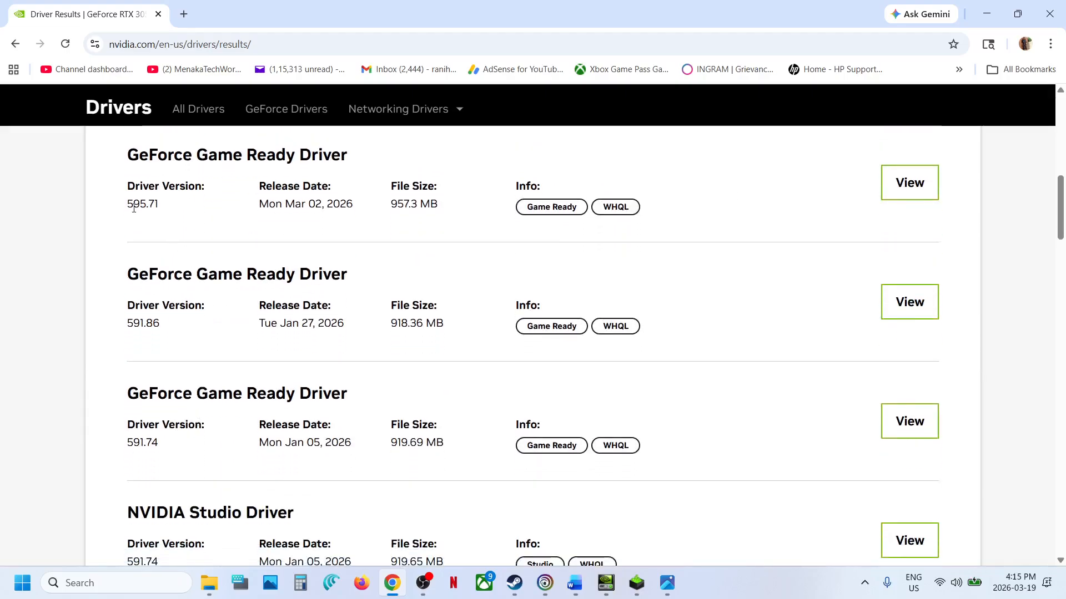
- Highlight the 591.86 GeForce Game Ready Driver version in the list and open its details page
drag(134, 208, 176, 212)
drag(127, 302, 179, 330)
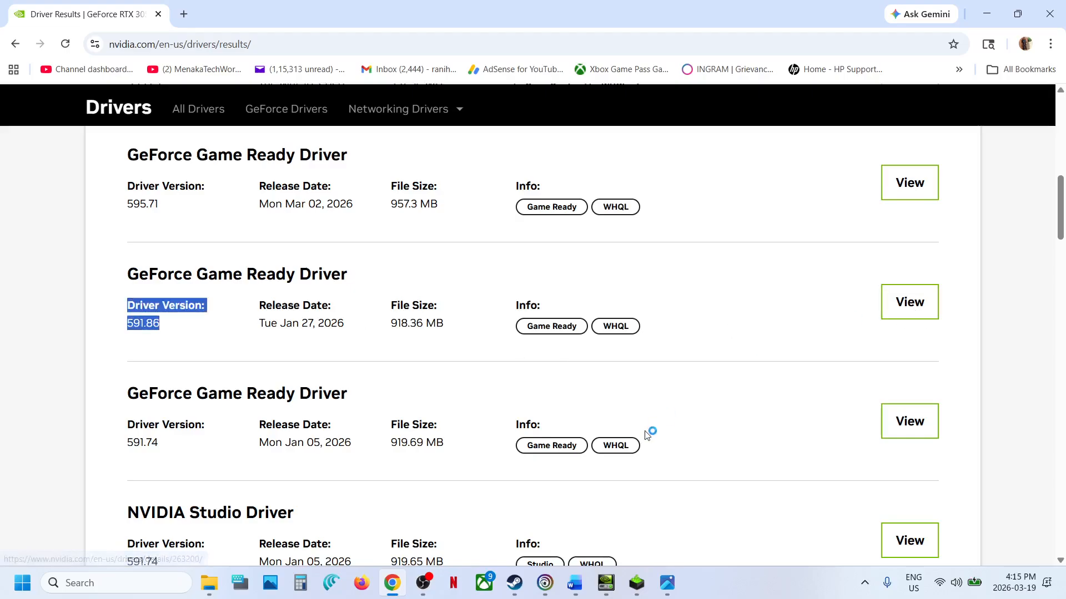
mouse_move(638, 586)
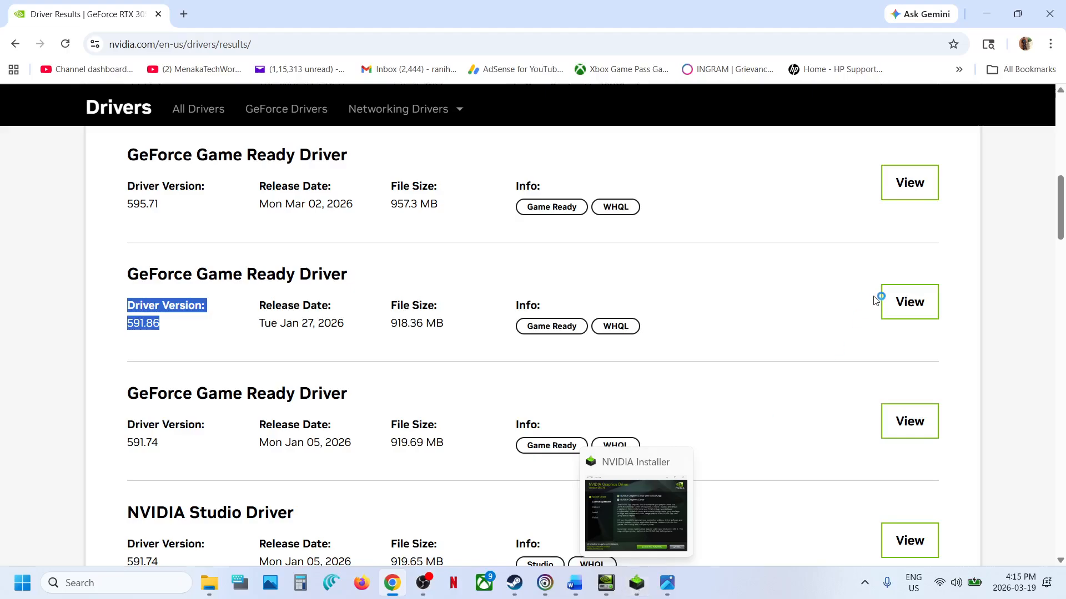
click(900, 304)
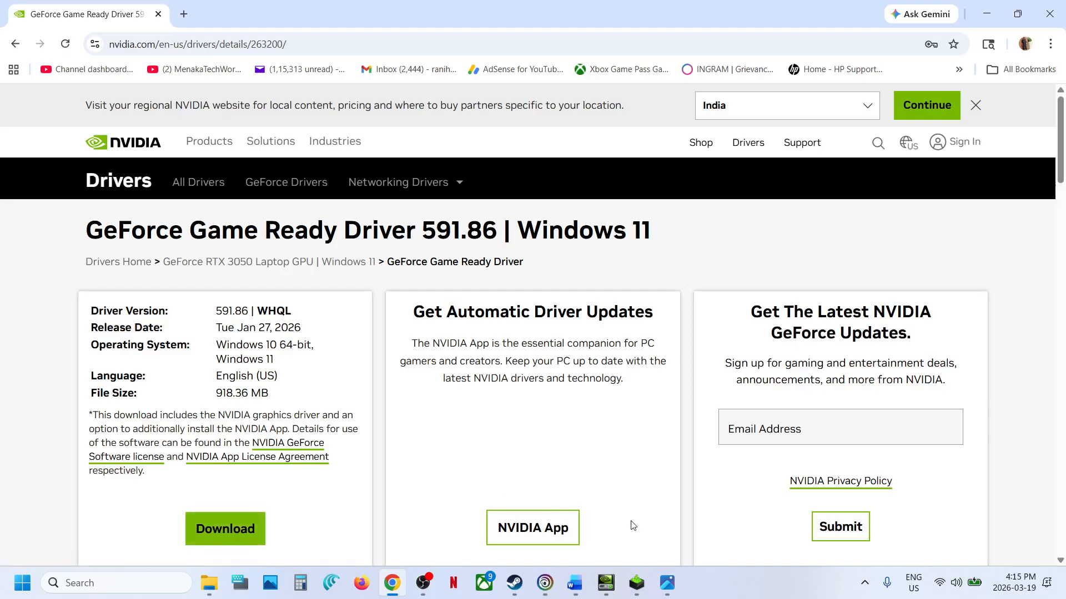
- In the NVIDIA Installer, accept the licence, proceed with the Custom (Advanced) installation and enable Perform a clean installation
click(637, 583)
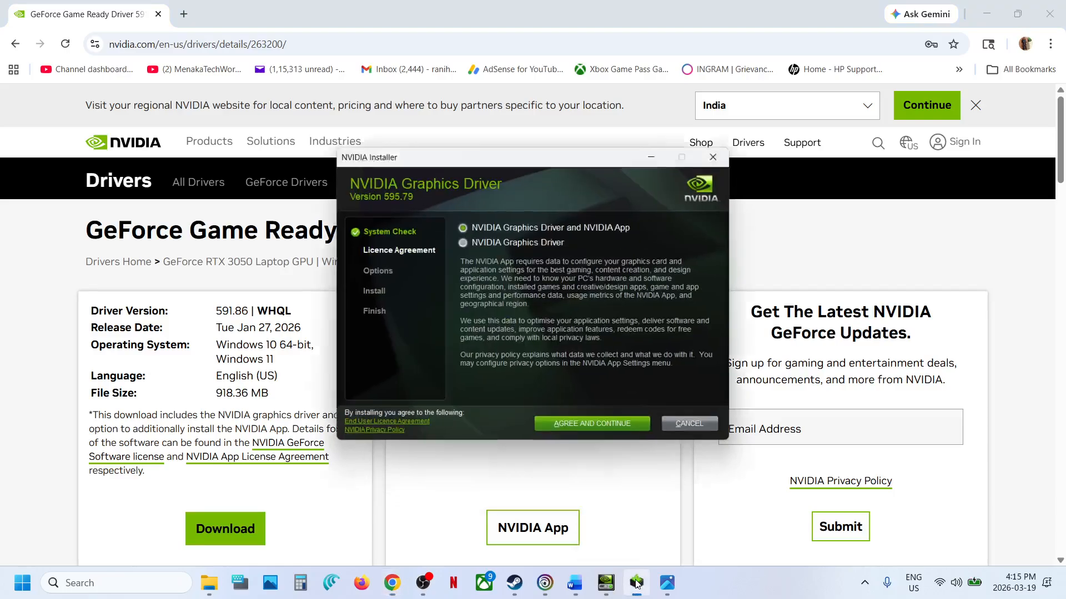
click(597, 417)
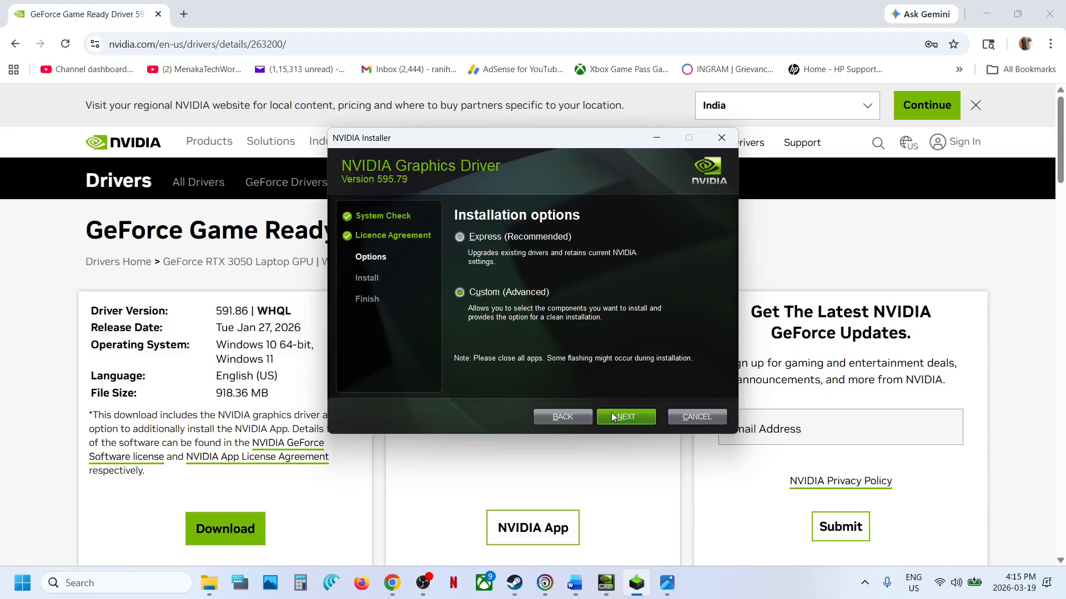
click(612, 417)
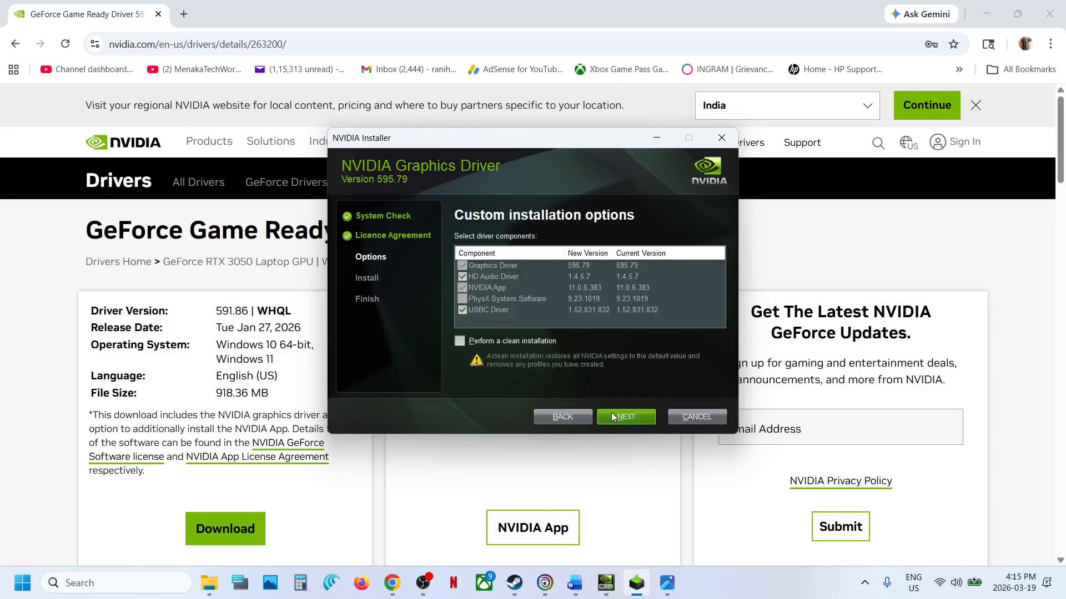
click(459, 342)
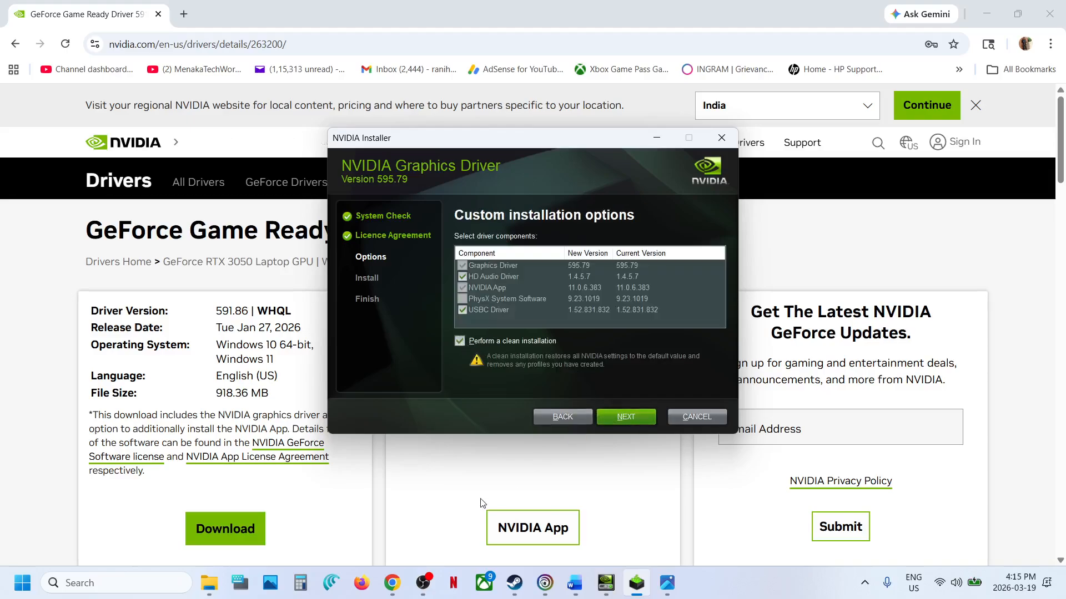
click(481, 503)
- View the power options that include Restart, and switch back to the Word document
click(8, 597)
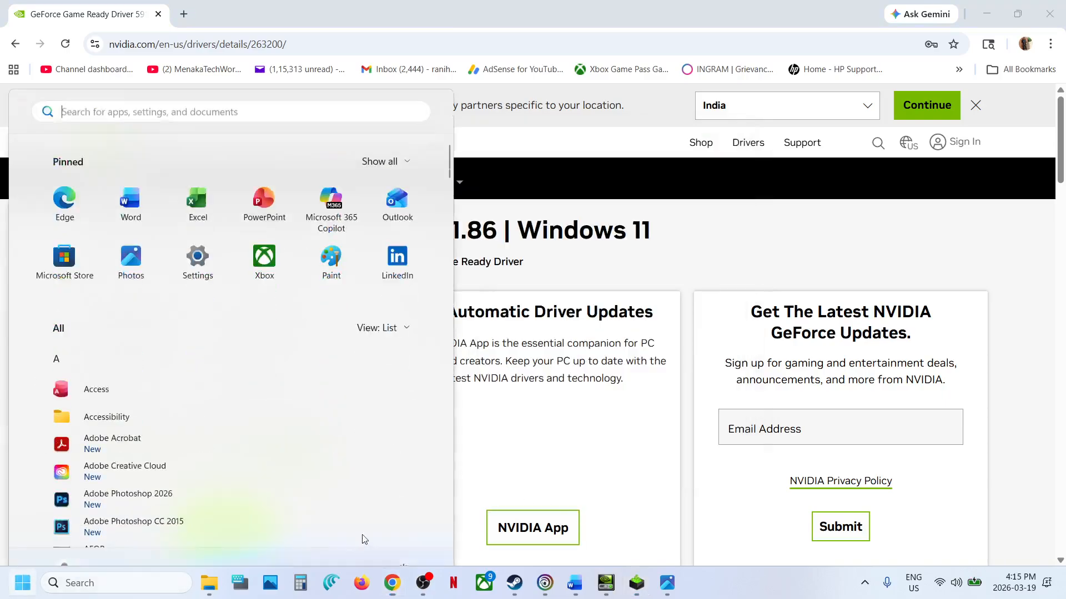
click(403, 534)
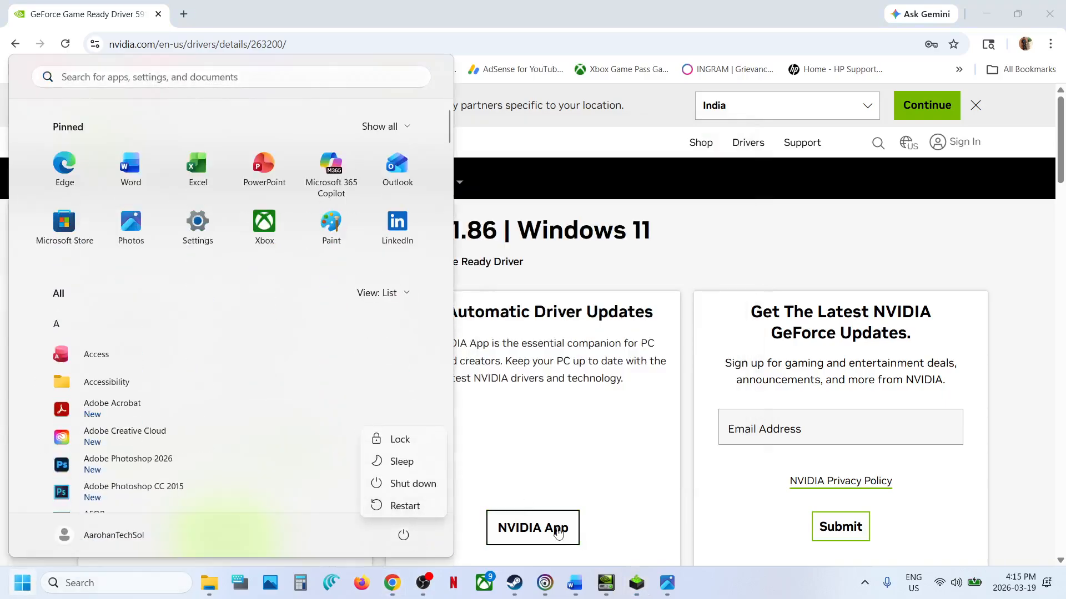
click(574, 583)
- Highlight the Step 3 instruction about connecting the monitor cable to the dedicated graphics card slot
scroll(445, 342, down, 3)
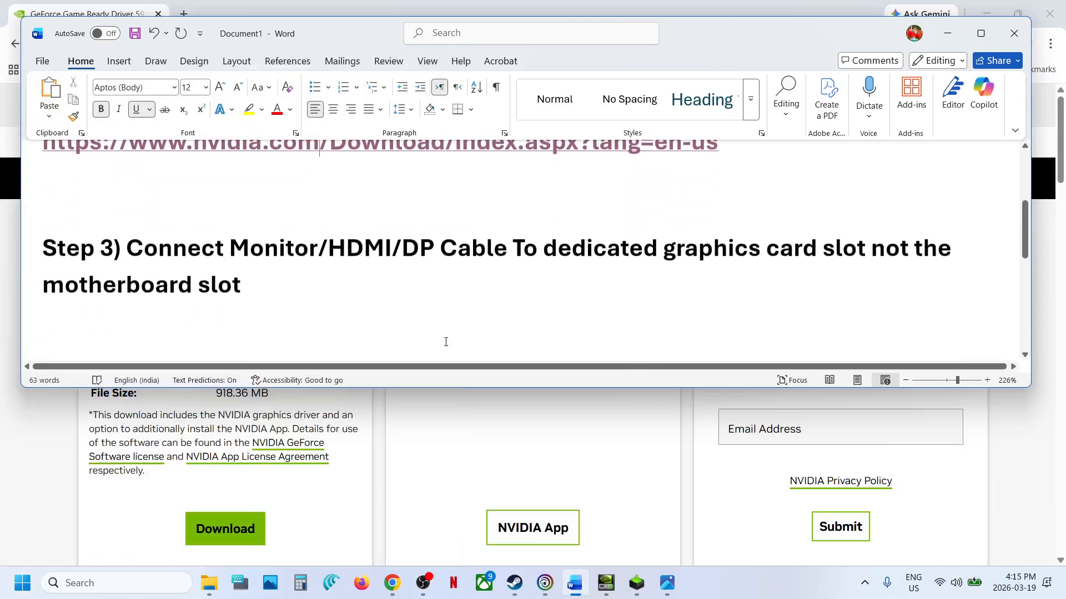
drag(154, 254, 587, 254)
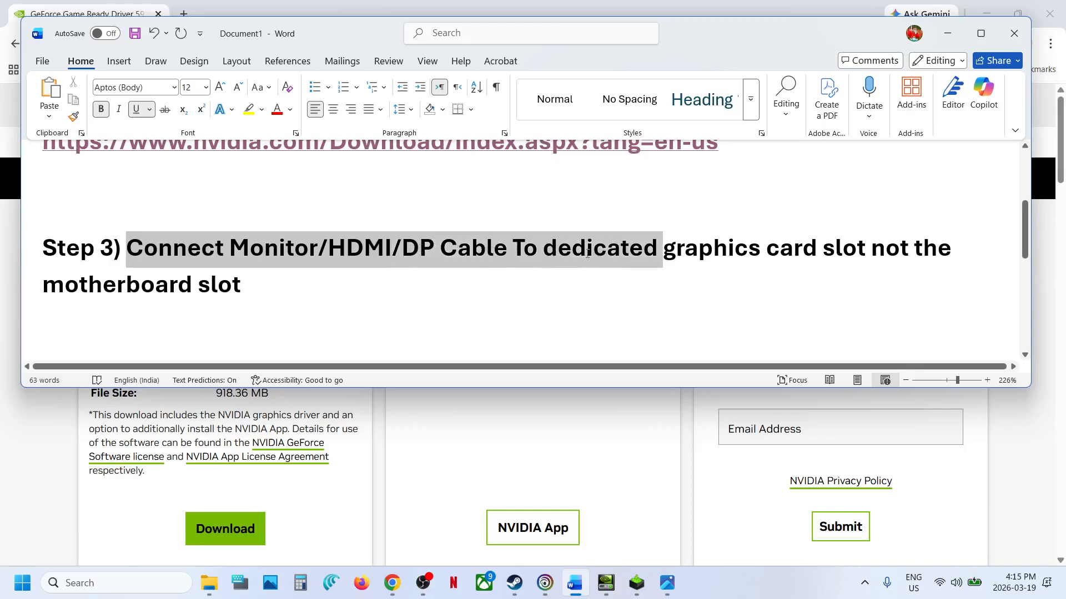
drag(660, 257, 302, 328)
- Examine the integrated and dedicated graphics cards under Display adaptors in Device Manager, and close it
right_click(14, 575)
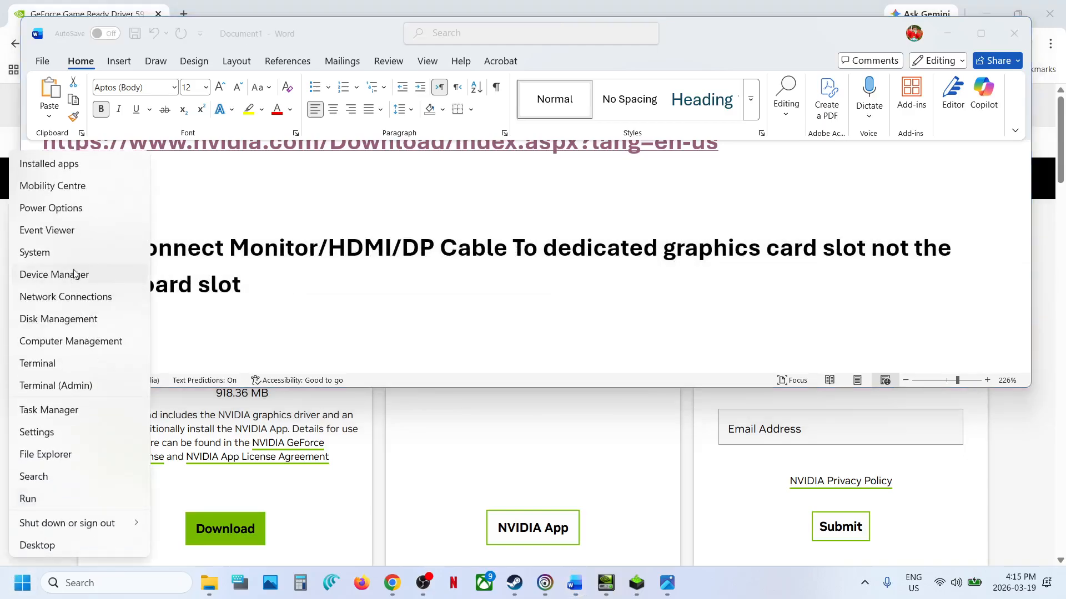
click(75, 273)
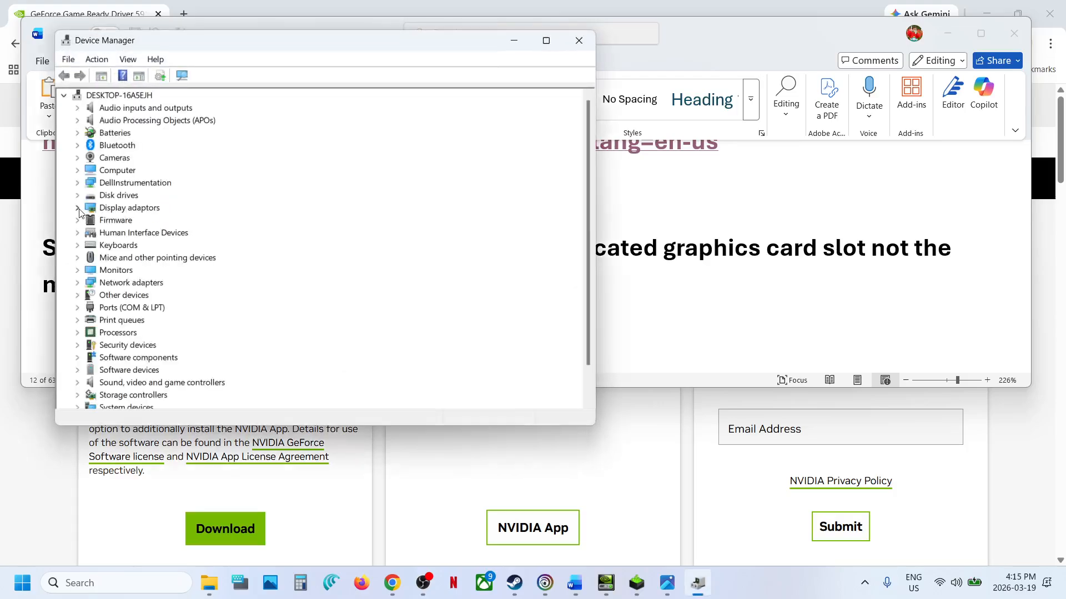
click(77, 208)
click(136, 222)
click(140, 234)
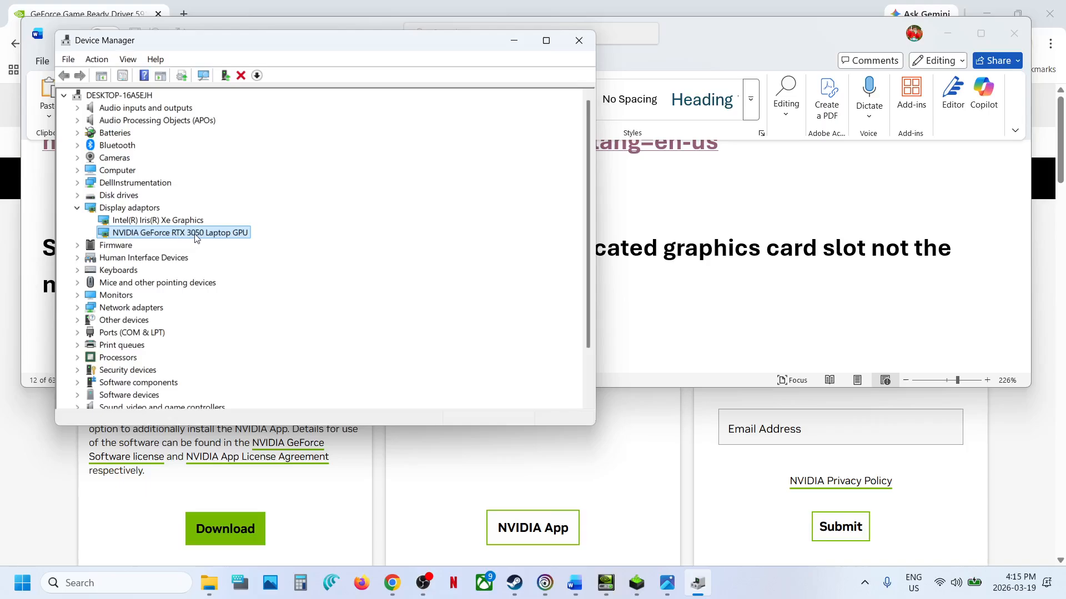
click(578, 40)
- Highlight the Step 4 instruction about disabling the integrated graphics card in the Word document
scroll(288, 287, down, 3)
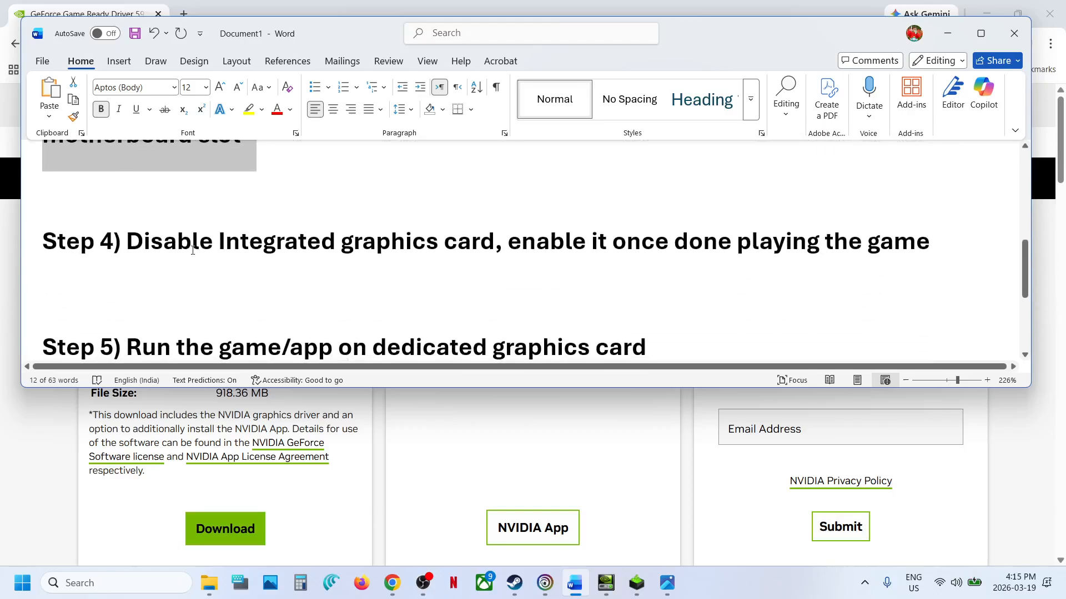
drag(183, 248, 442, 244)
- Open Device Manager and show the available actions for the Intel(R) Iris(R) Xe Graphics adaptor under Display adaptors
key(super+x)
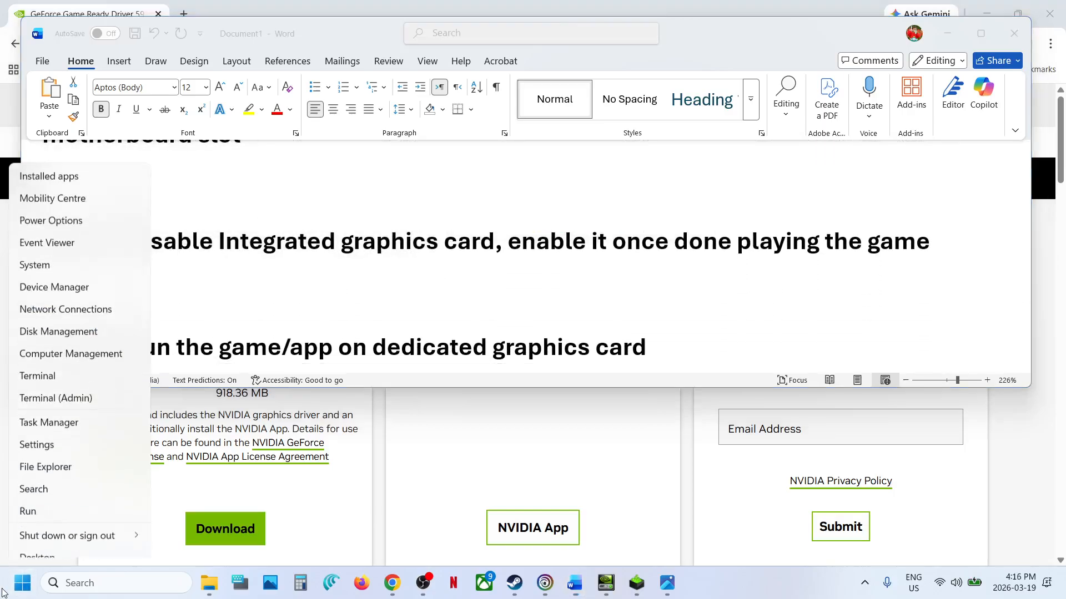
click(54, 275)
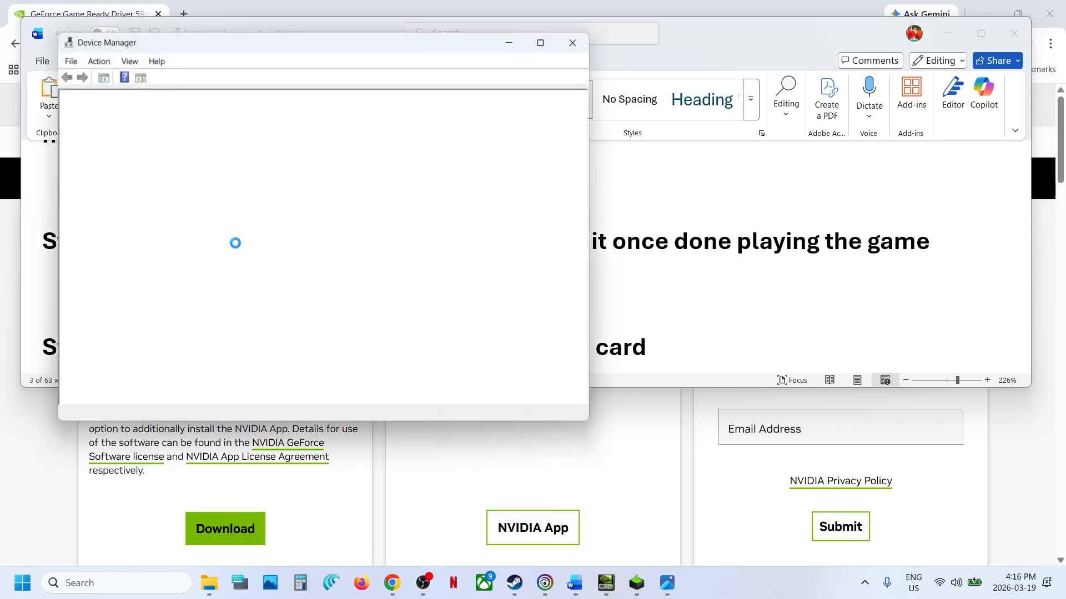
click(78, 208)
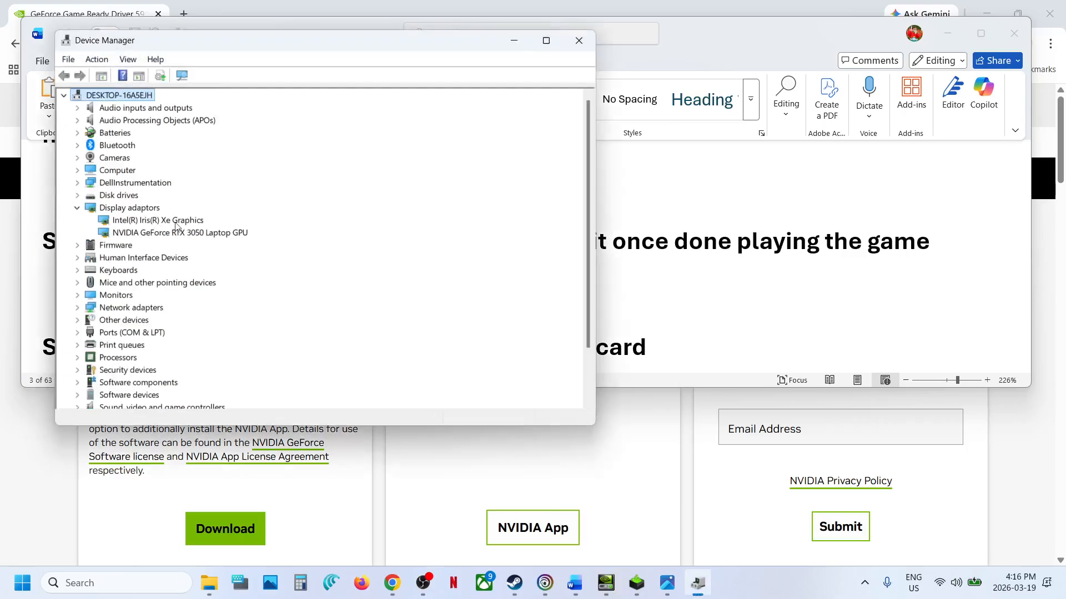
click(175, 222)
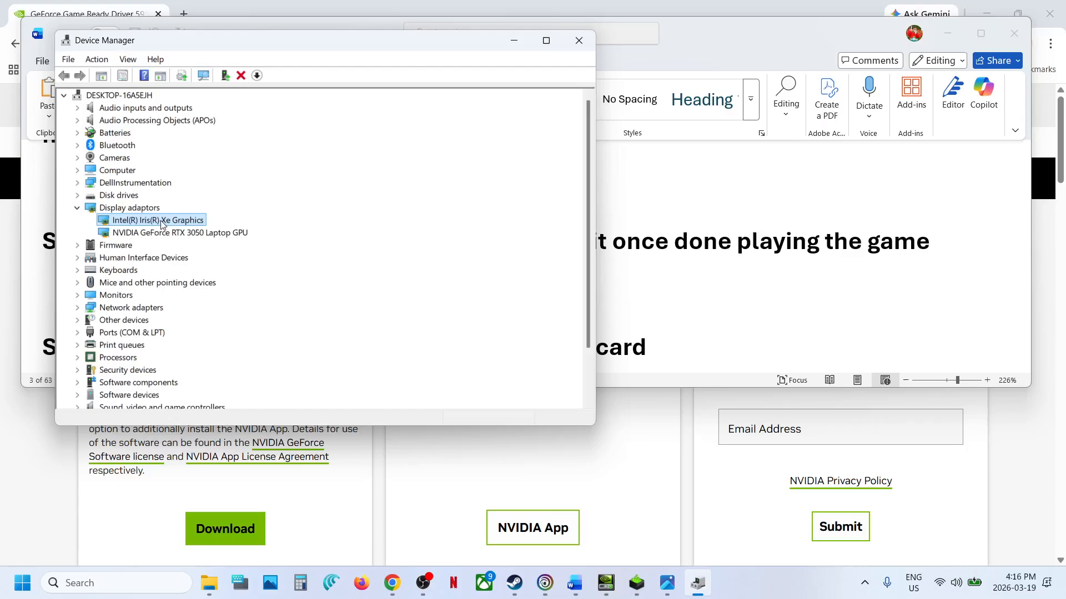
right_click(161, 223)
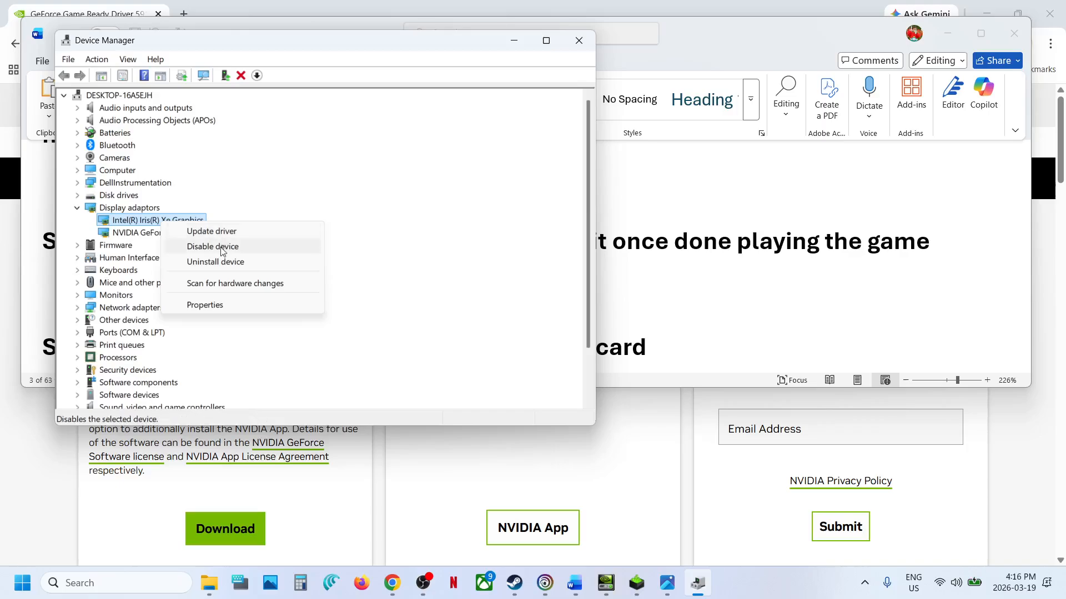
- Highlight "once done playing the game" in the Word document's Step 4, and revisit the Intel adaptor's actions in Device Manager before closing it
click(667, 240)
drag(612, 242, 958, 248)
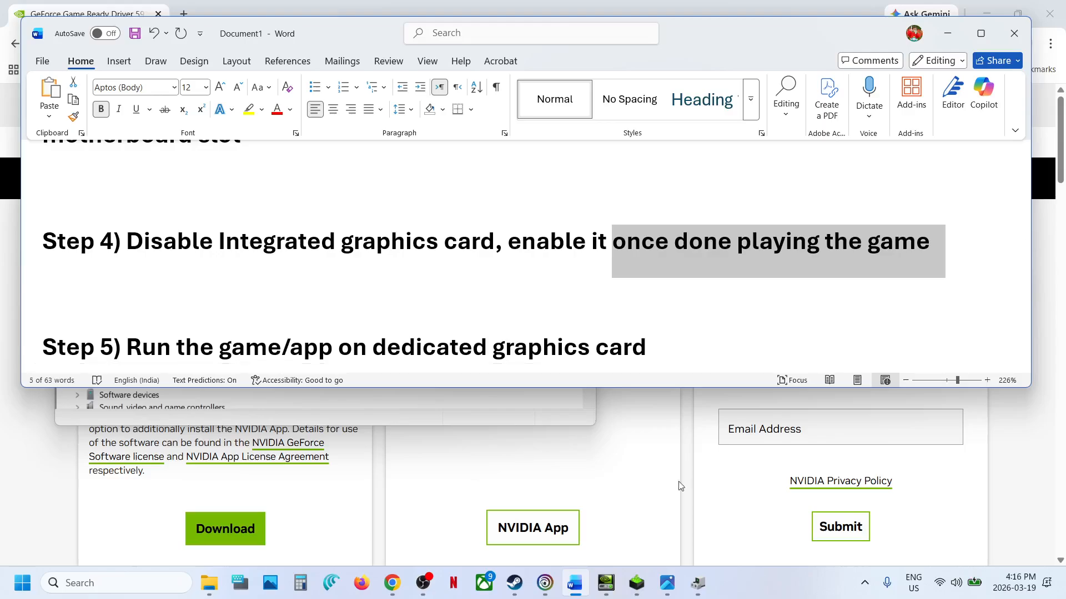
click(688, 582)
right_click(180, 220)
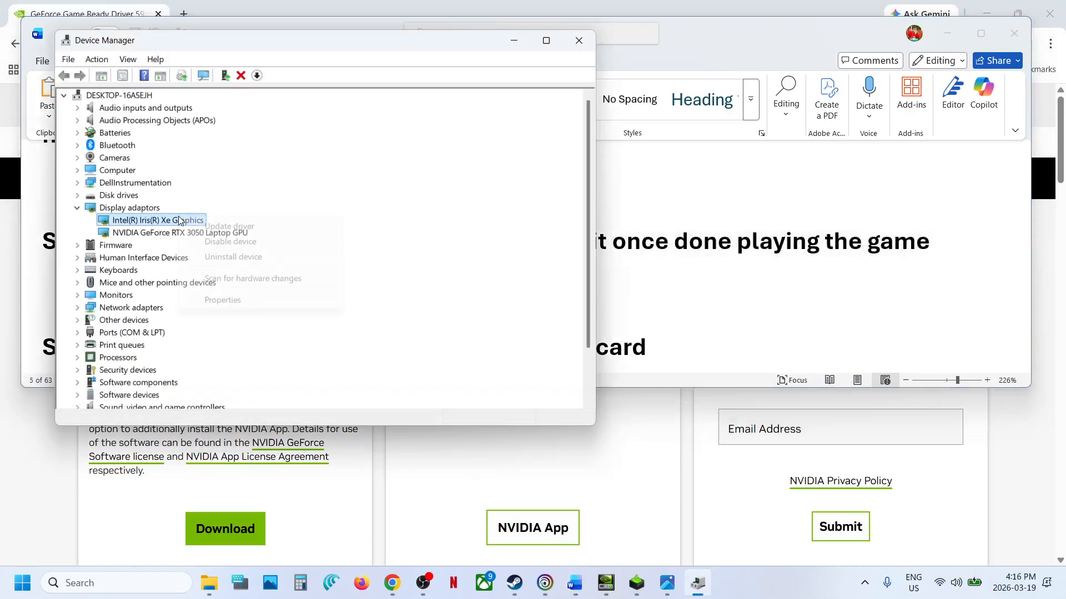
click(353, 204)
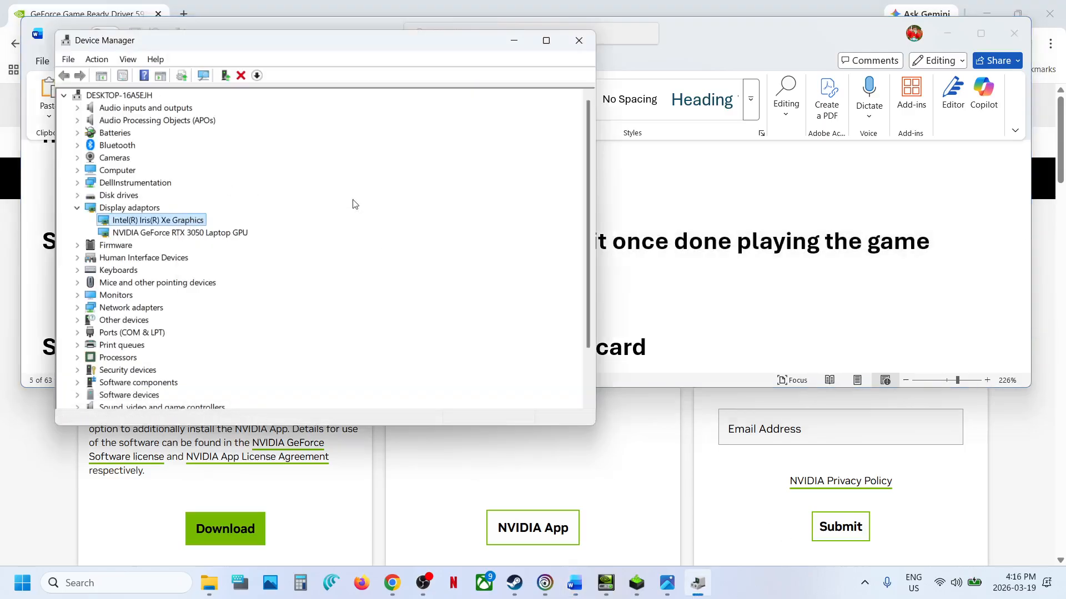
click(579, 40)
- Highlight "on dedicated graphics" in the Step 5 instruction of the Word document, and clear the selection
scroll(407, 244, down, 3)
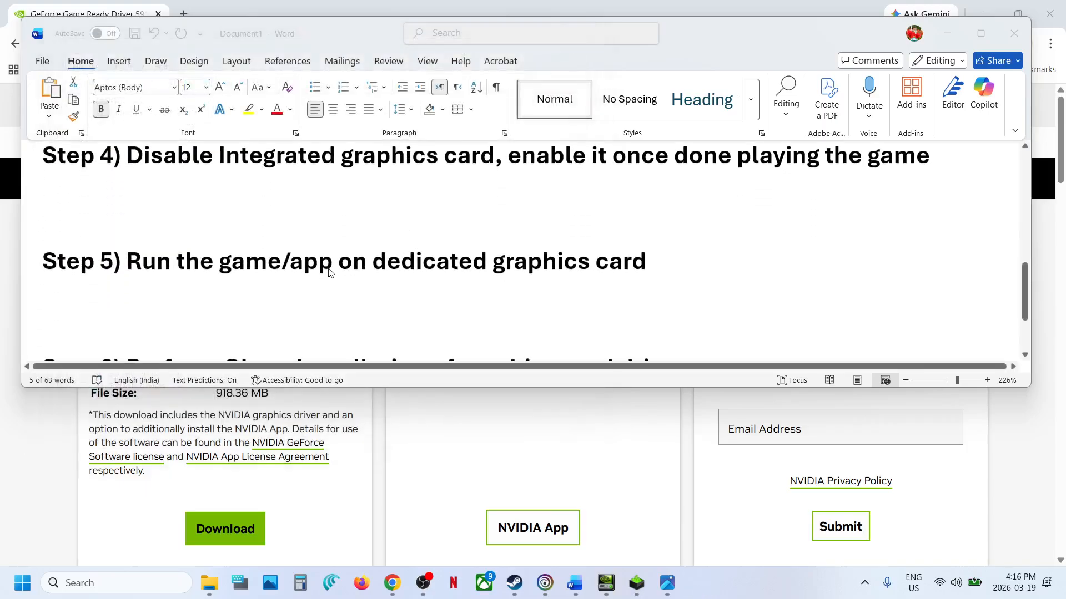
drag(339, 261, 595, 261)
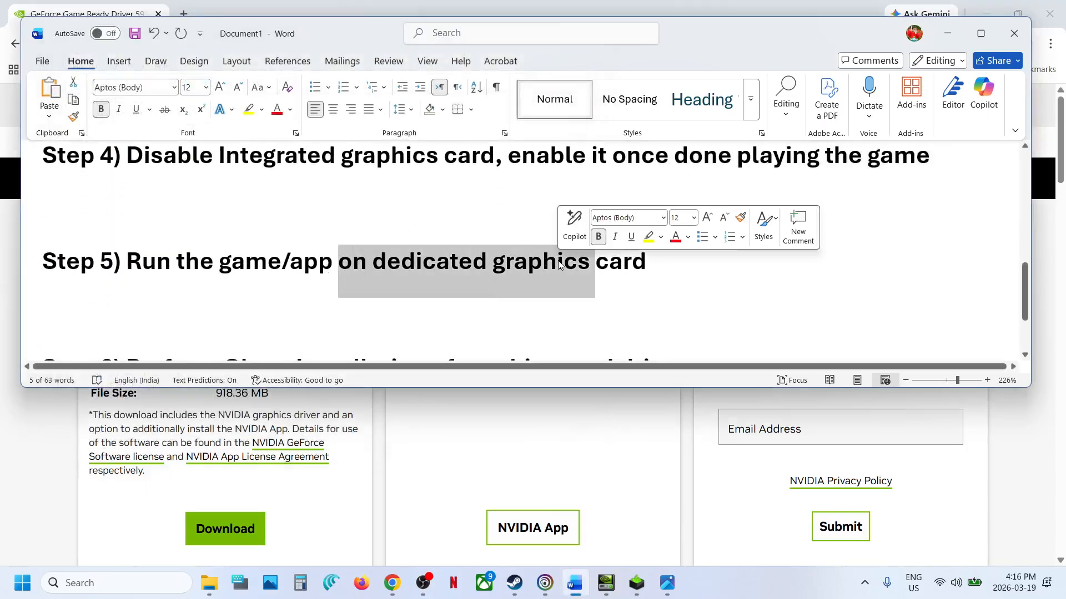
click(558, 260)
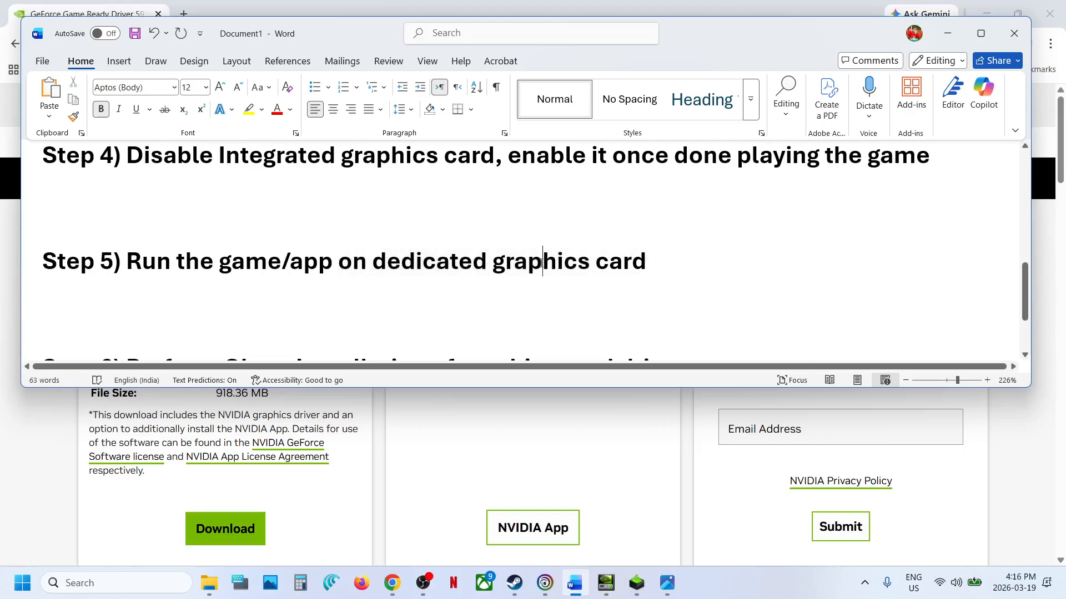
- Copy the word "graphics" from Step 5 and use it in Windows Search to open the Graphics settings
double_click(542, 262)
key(ctrl+c)
click(118, 581)
key(ctrl+v)
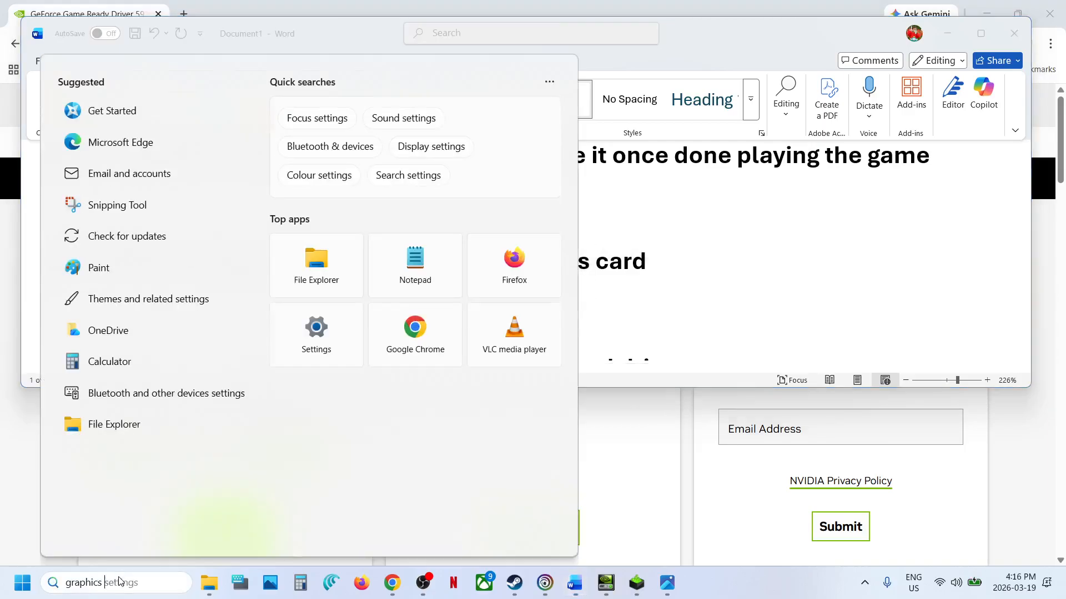
click(133, 155)
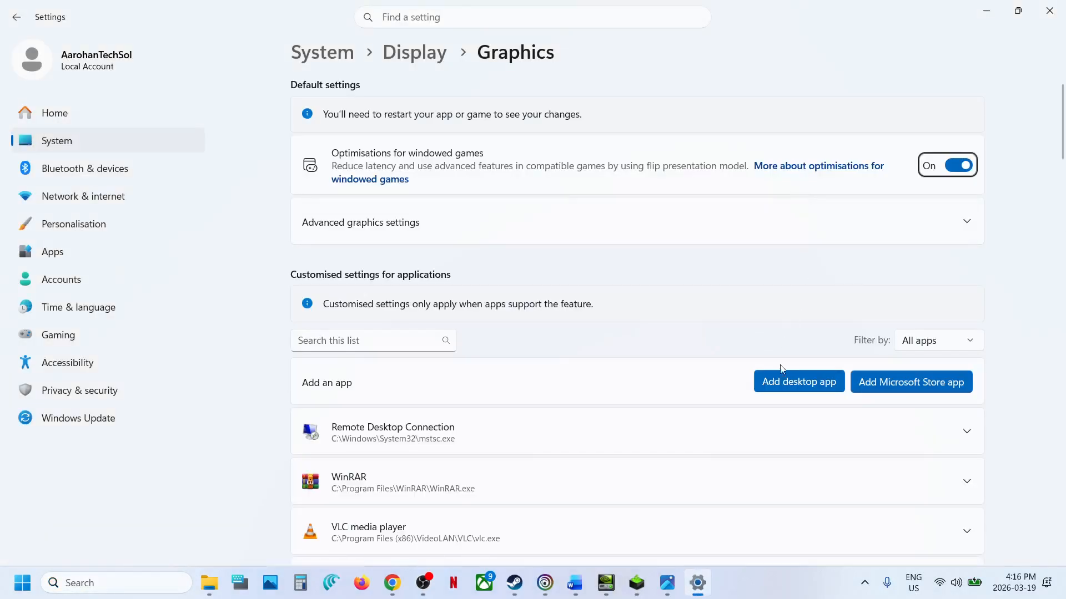
- Add the desktop app Everwind-Win64-Shipping from Everwind's Win64 folder to the Graphics settings app list
click(781, 375)
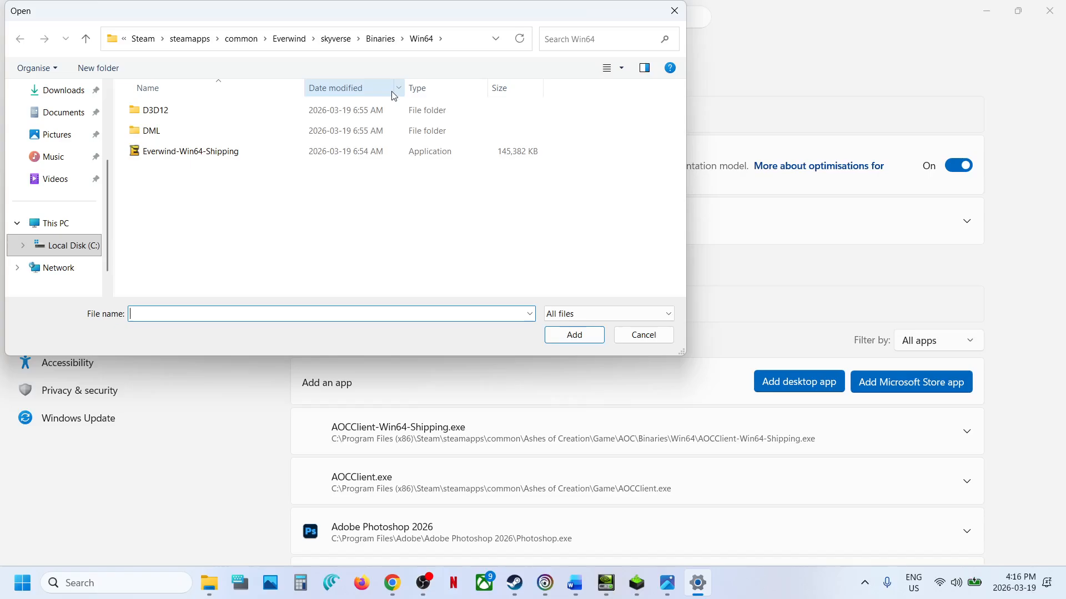
click(272, 151)
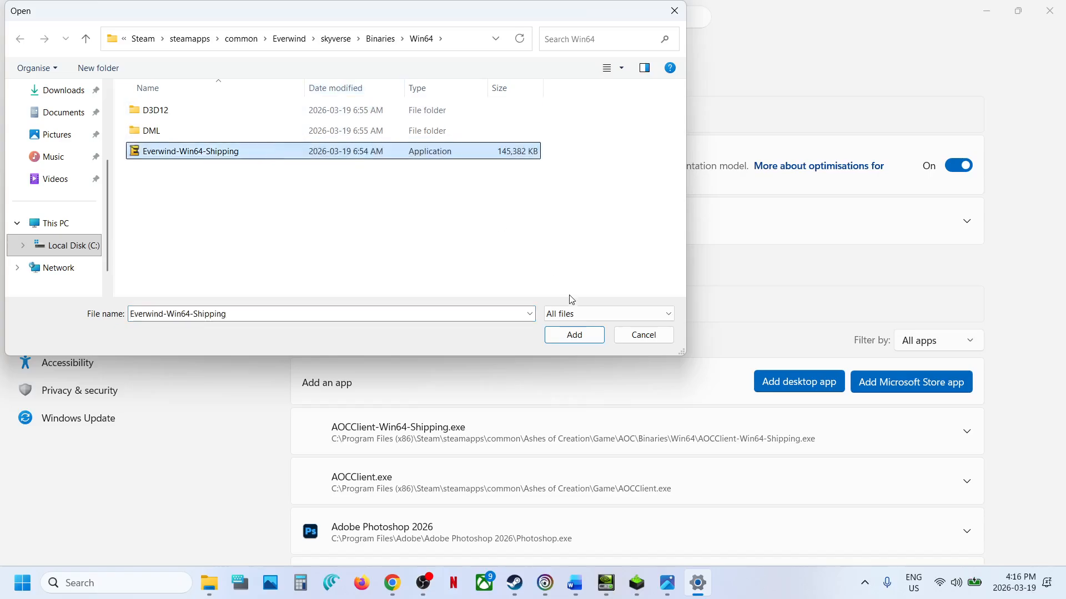
click(574, 335)
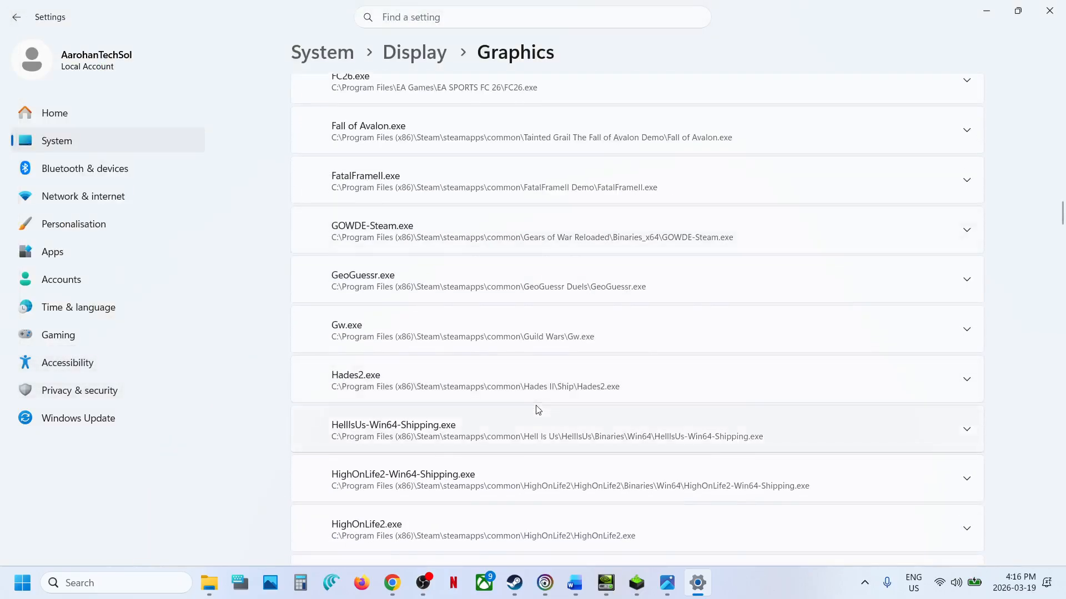
- Set Everwind's GPU preference to High Performance (NVIDIA GeForce RTX 3050 Laptop GPU), and close Settings
click(437, 275)
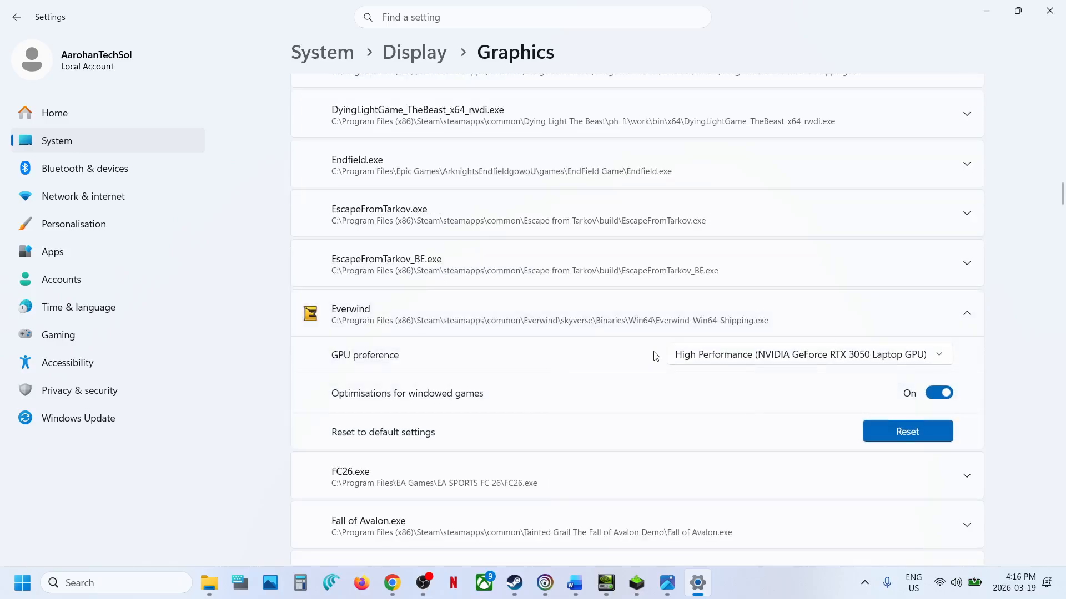
click(803, 360)
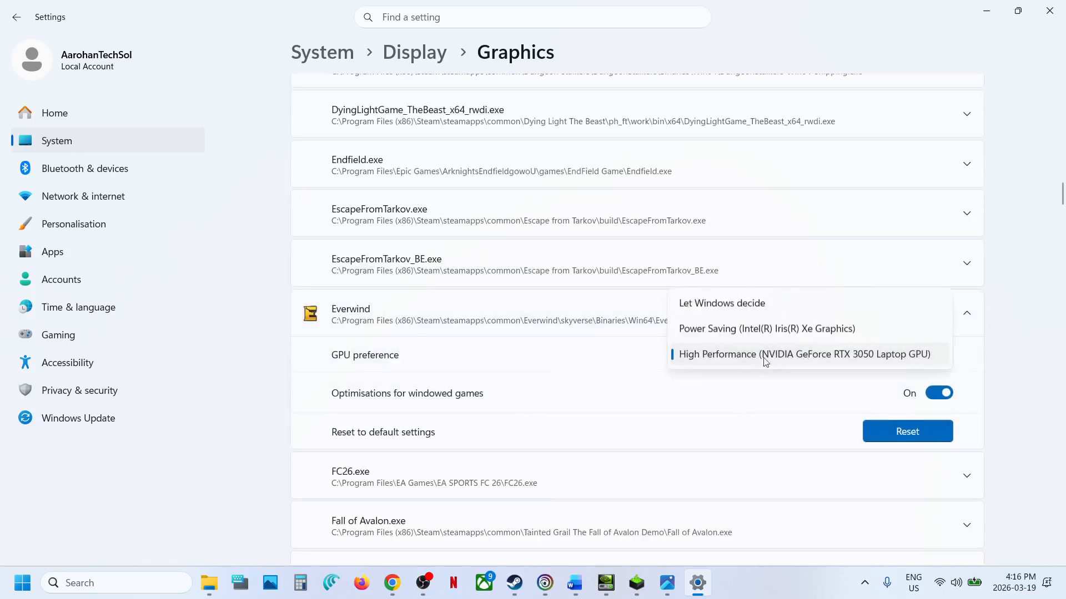
click(746, 360)
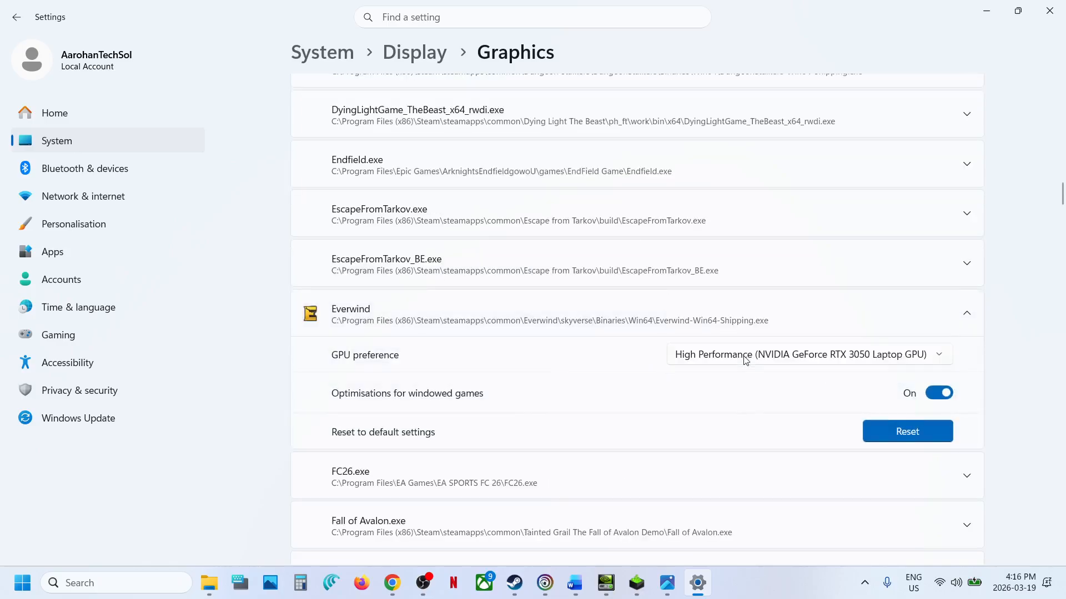
click(1050, 11)
- Highlight "Clean Installation of graphics card driver" in Step 6, and open the NVIDIA driver download link below it
scroll(344, 319, down, 2)
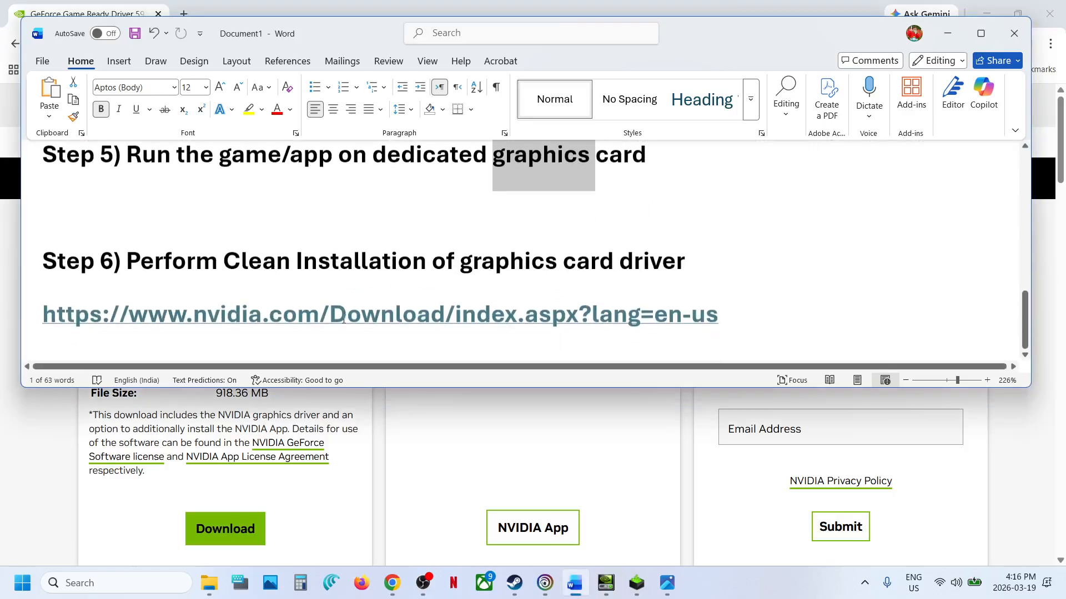
drag(248, 271, 659, 268)
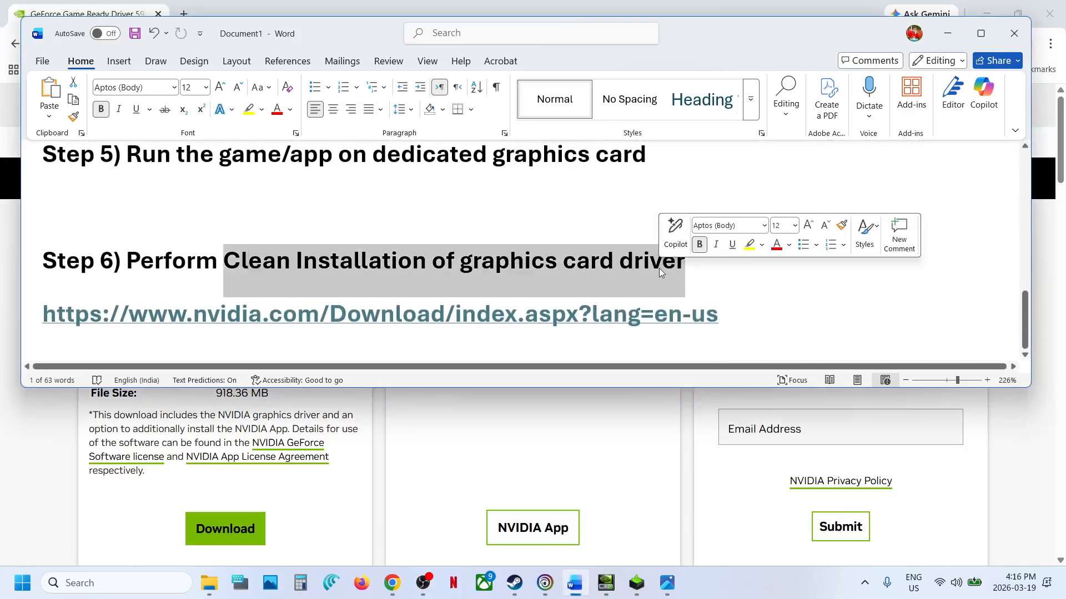
ctrl+click(416, 325)
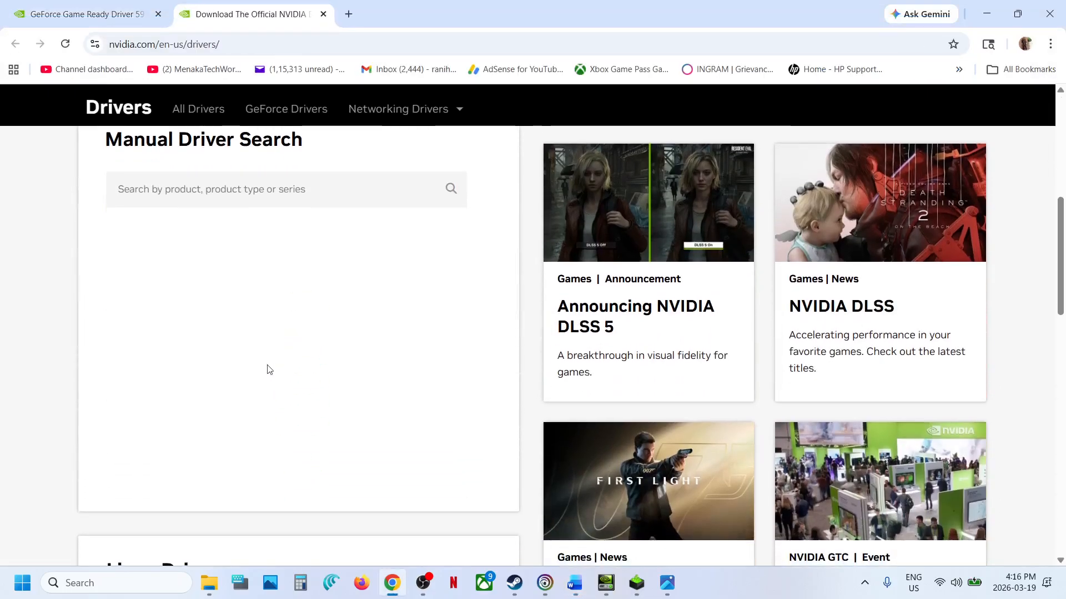
- Find the Windows 11 drivers for the GeForce RTX 3050 Laptop GPU and download GeForce Game Ready Driver 595.79
click(131, 483)
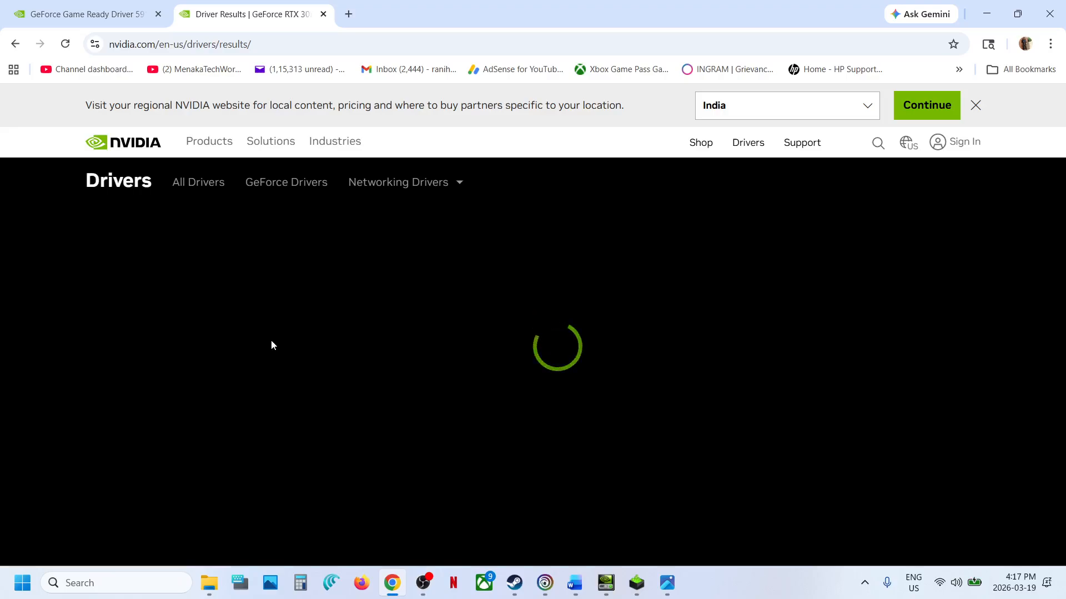
scroll(272, 344, down, 5)
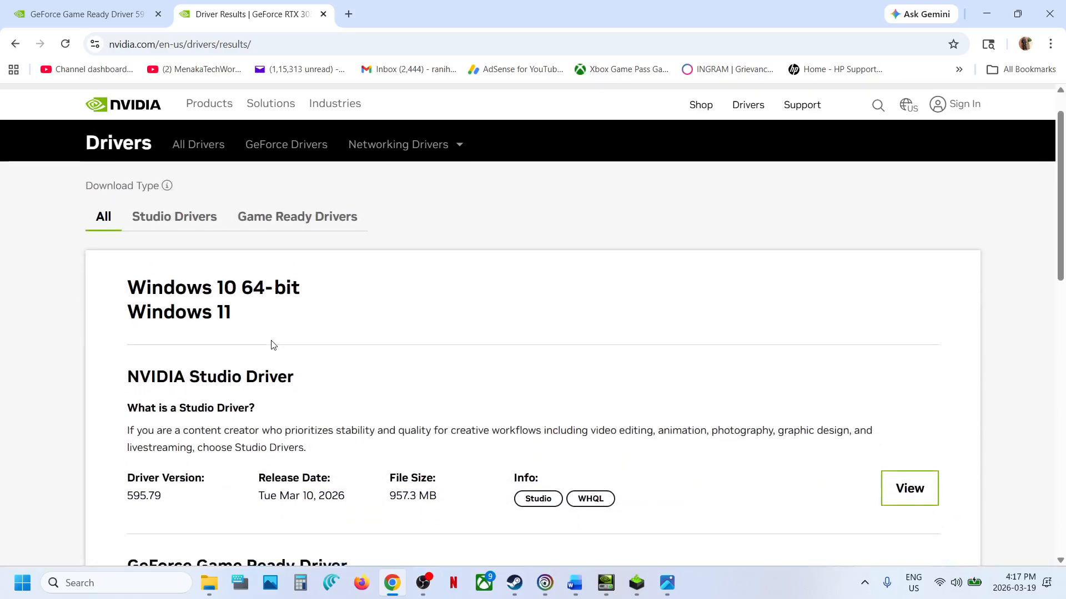
drag(149, 381, 366, 380)
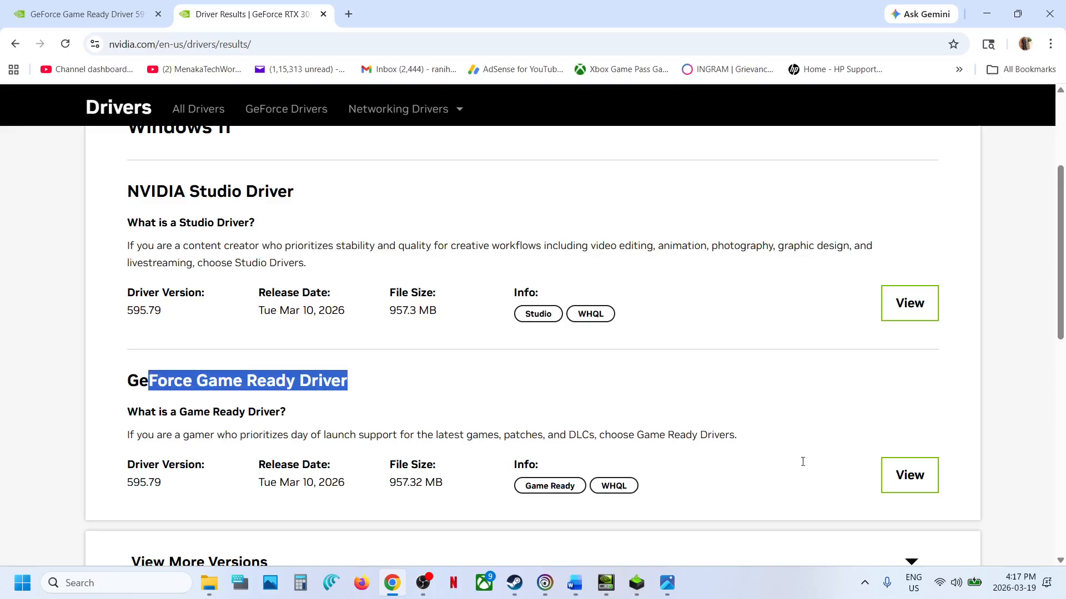
click(900, 476)
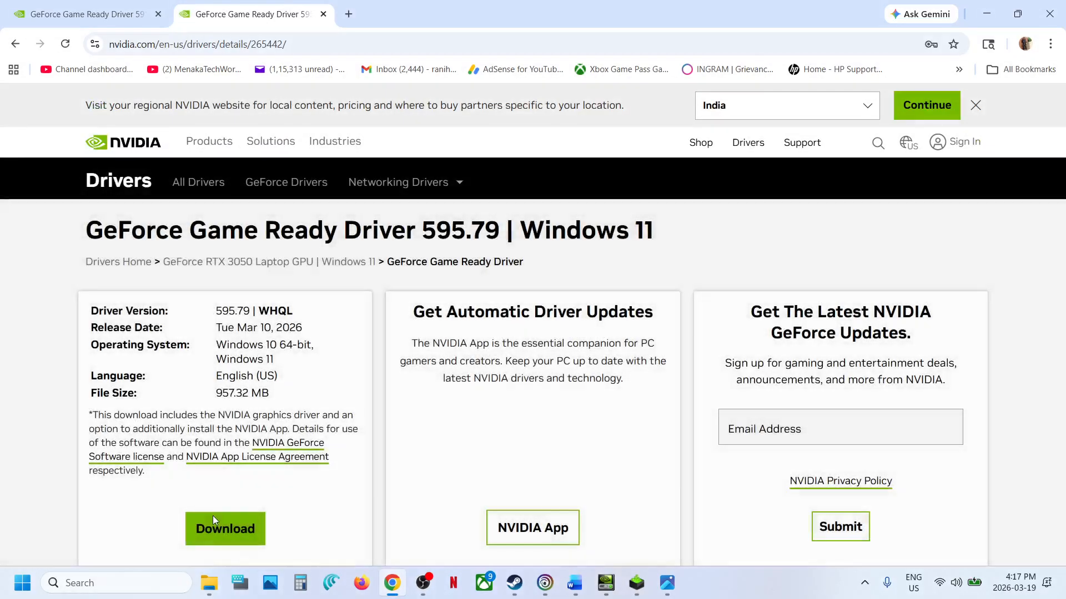
click(220, 527)
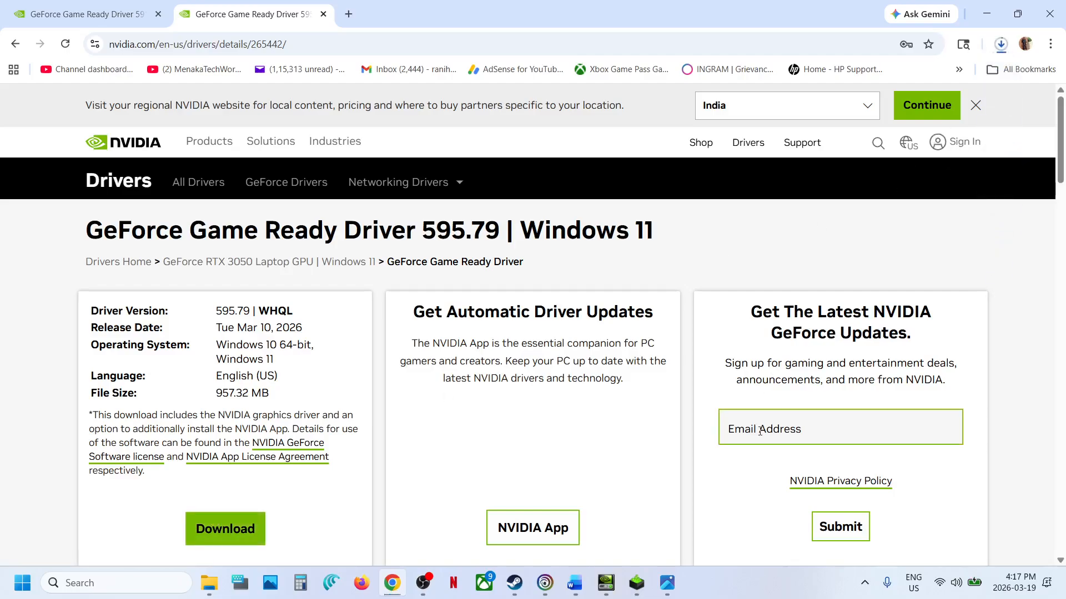
- Review the NVIDIA Installer's custom installation options, including Perform a clean installation, and return to the driver page
click(646, 590)
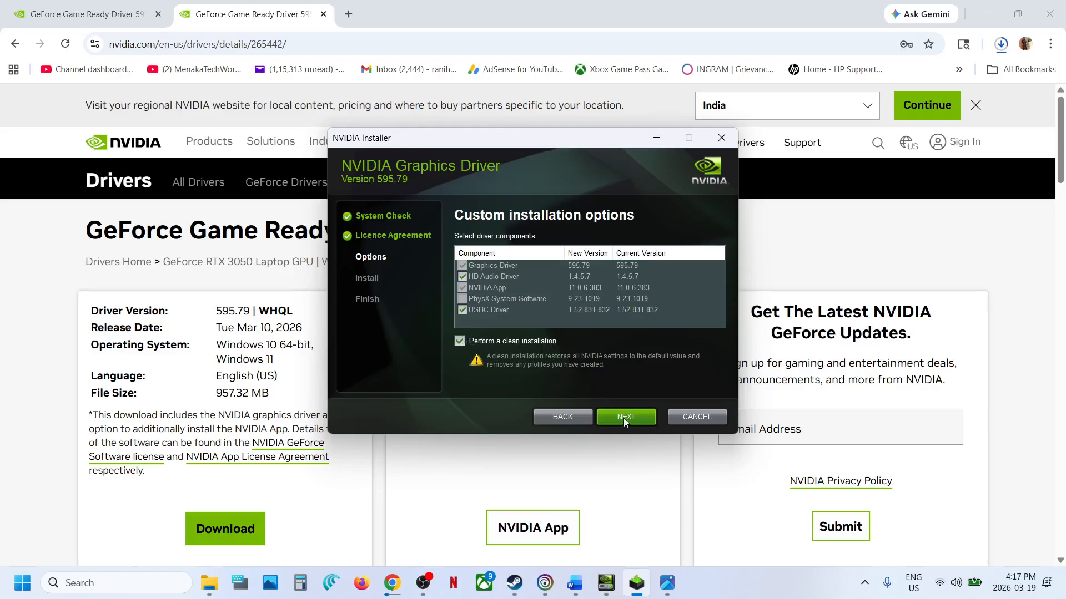
click(396, 481)
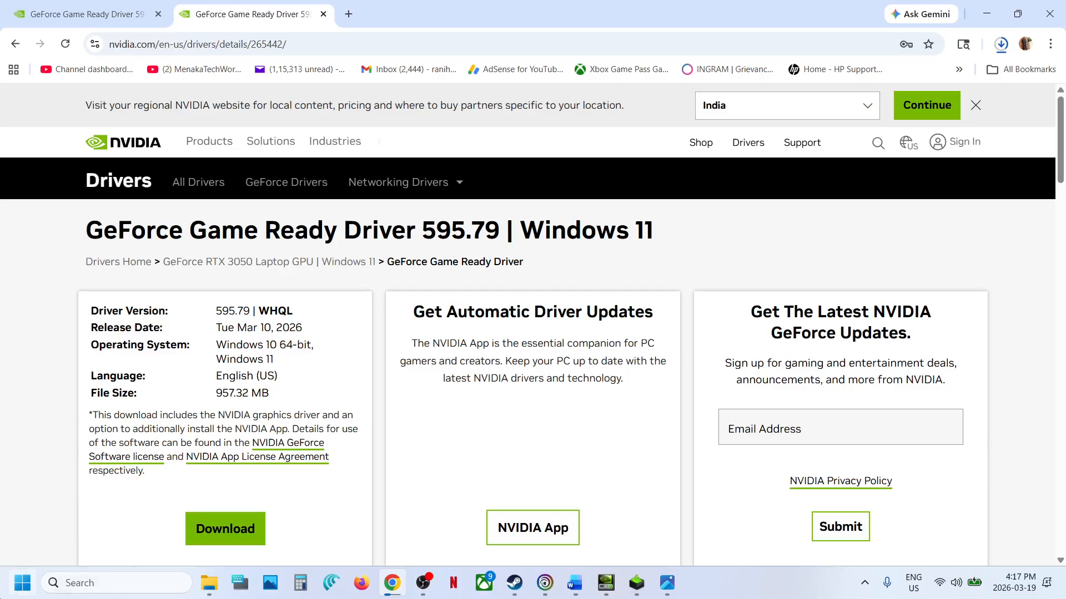
- View the power options that include Restart, and switch to the G-SYNC TEST MODE image in Photos
key(super)
click(404, 536)
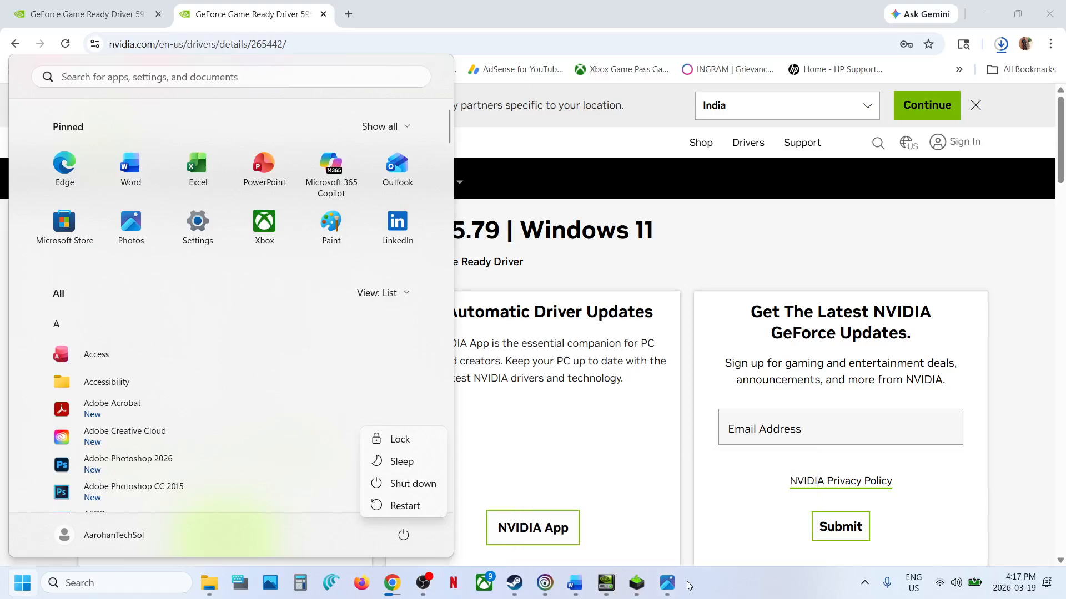
mouse_move(673, 588)
click(734, 518)
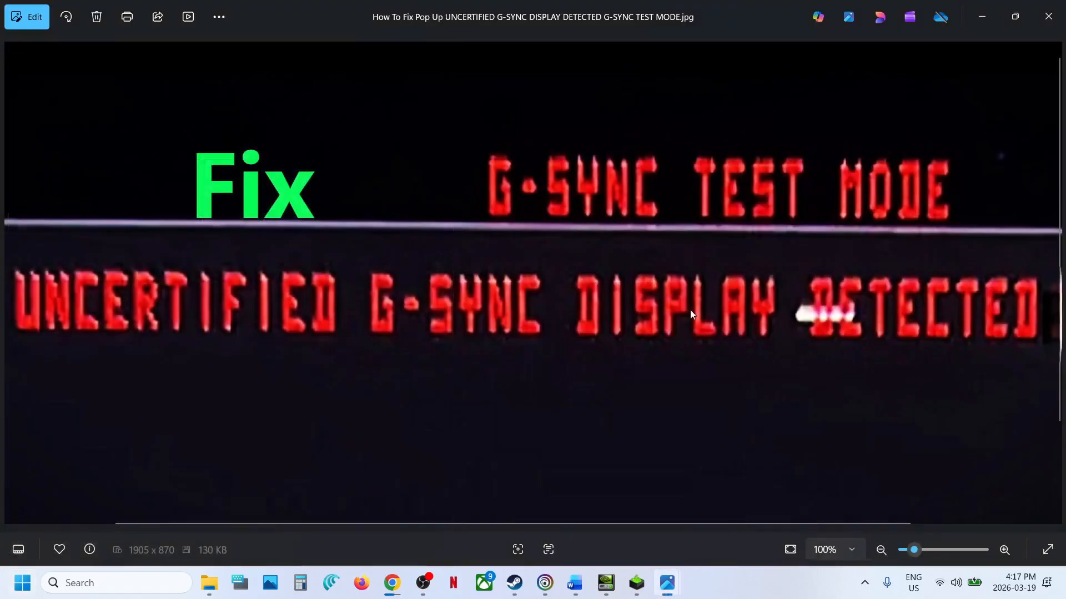